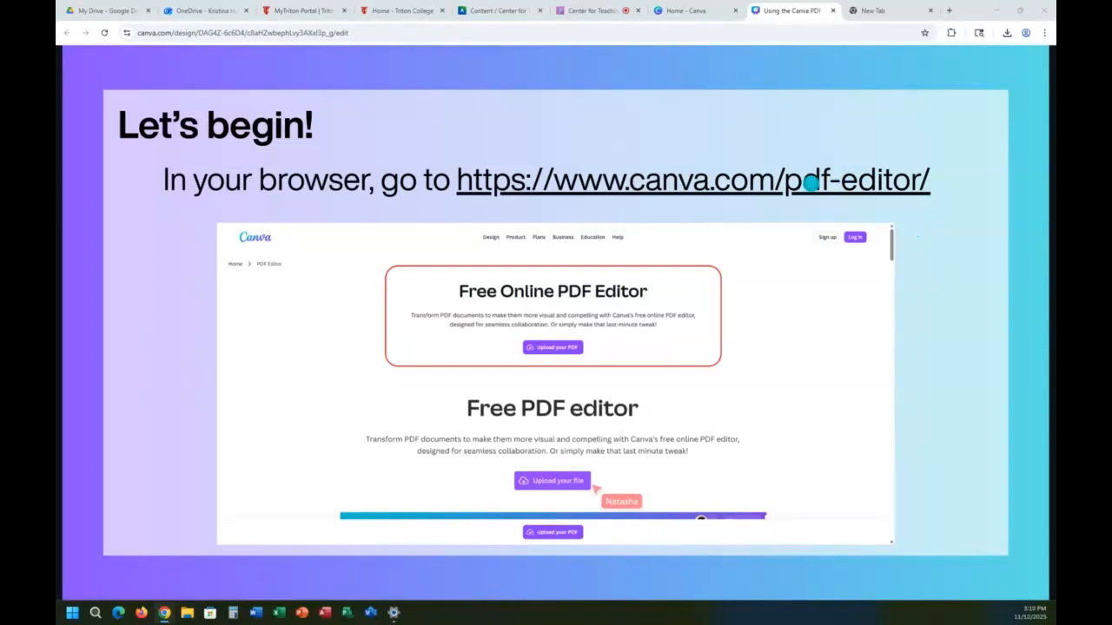
Step: Open Canva's online PDF editor page and upload CourseDevTimeline_Fall.pdf from the Downloads folder
left_click(810, 183)
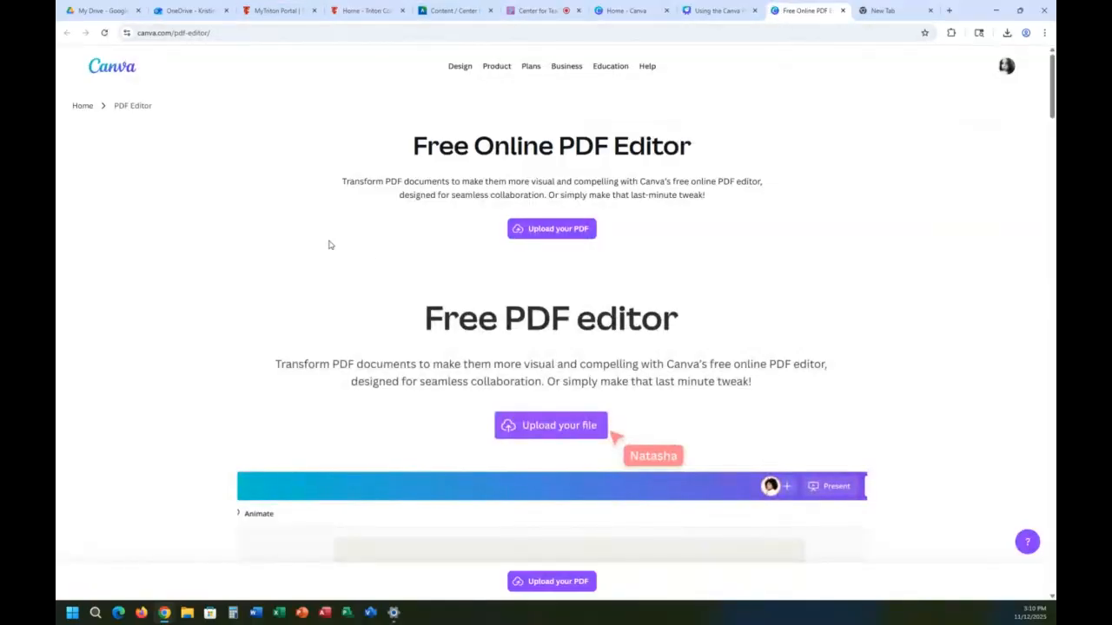
left_click(535, 229)
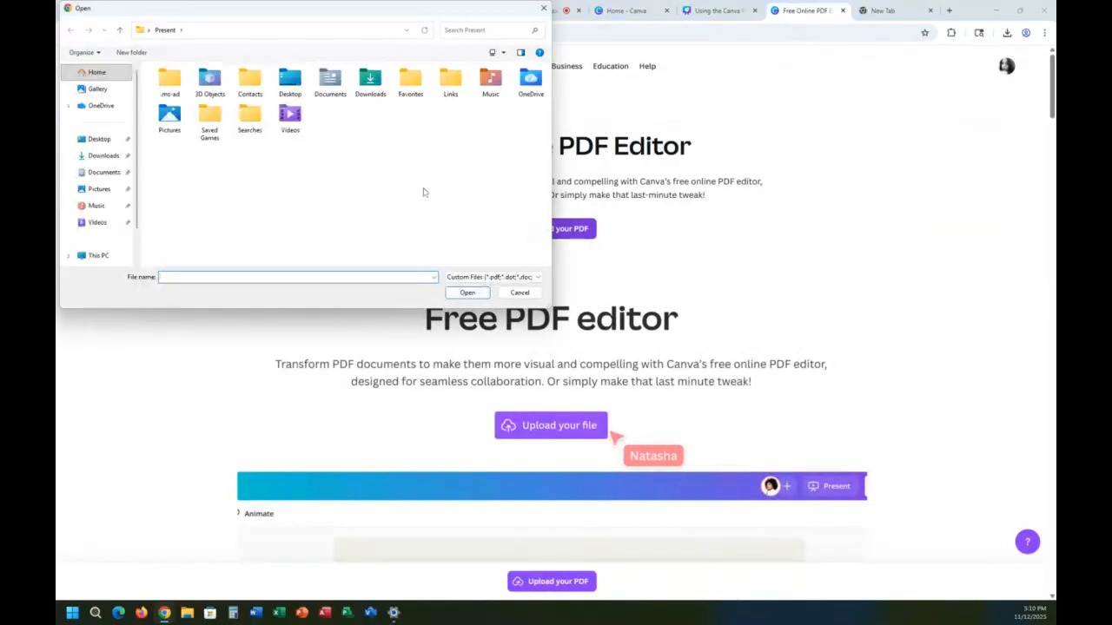
left_click(102, 156)
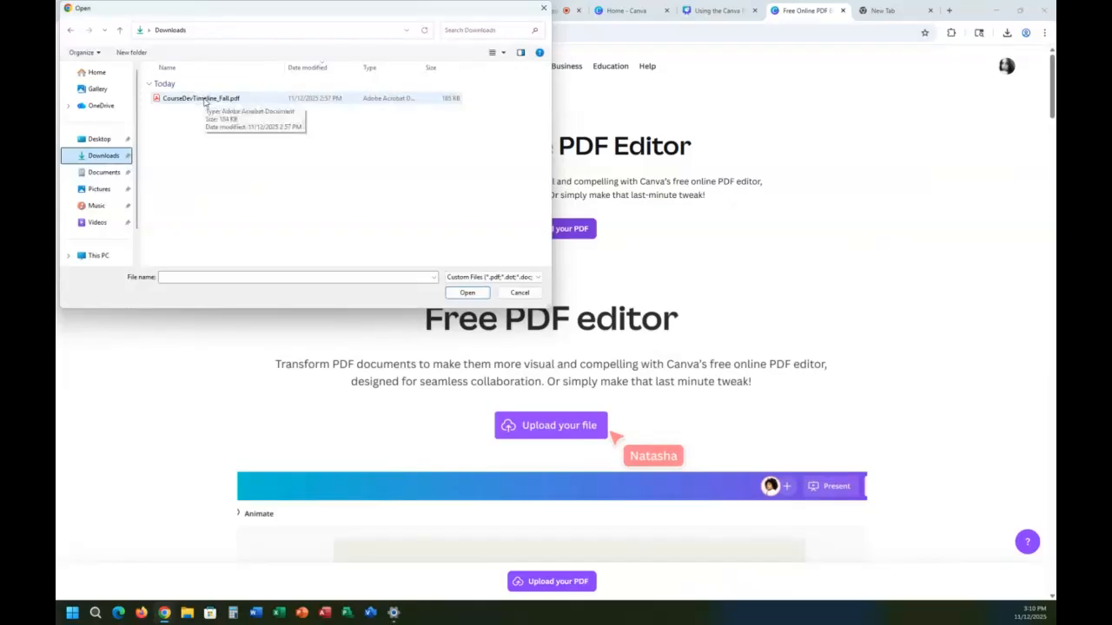
double_click(204, 100)
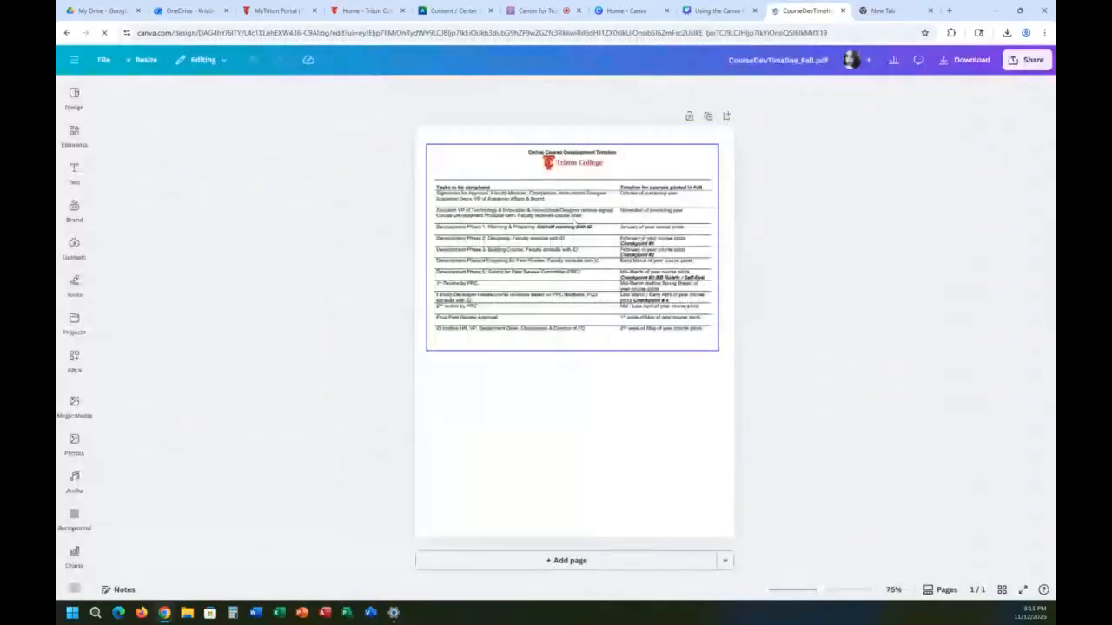
Step: Run the design accessibility check on the imported course timeline document
left_click(575, 228)
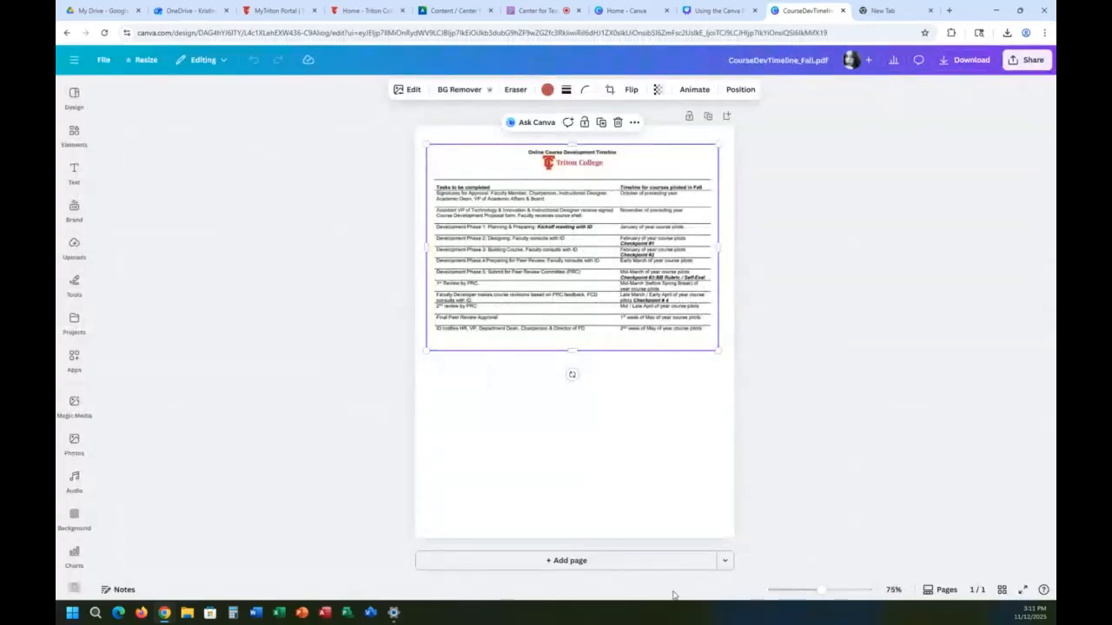
left_click(582, 511)
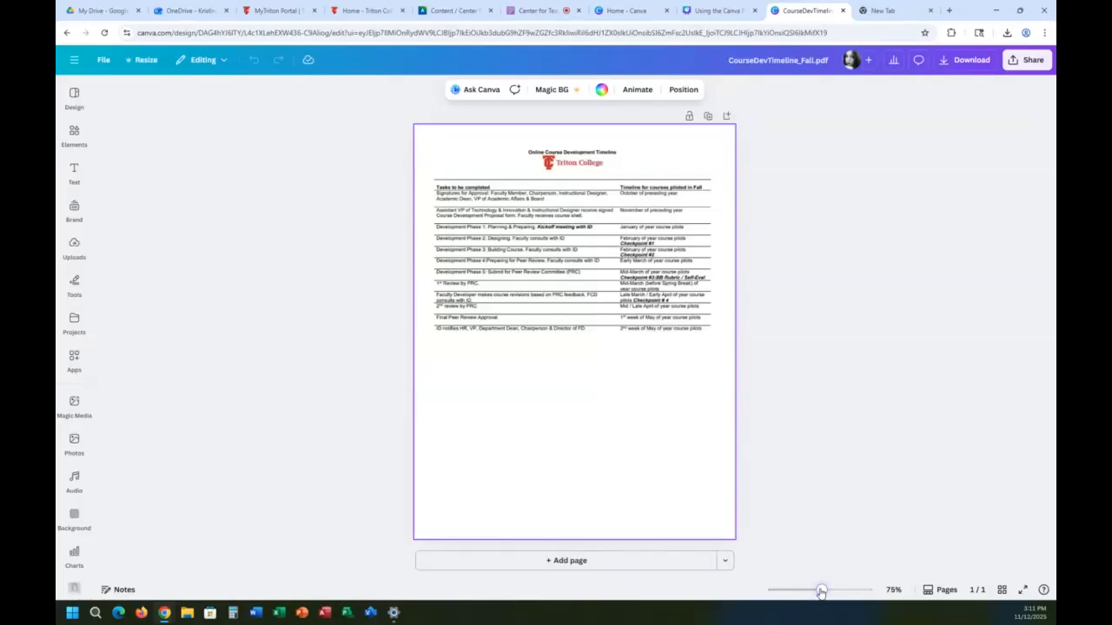
left_click_drag(822, 590, 831, 590)
left_click(577, 335)
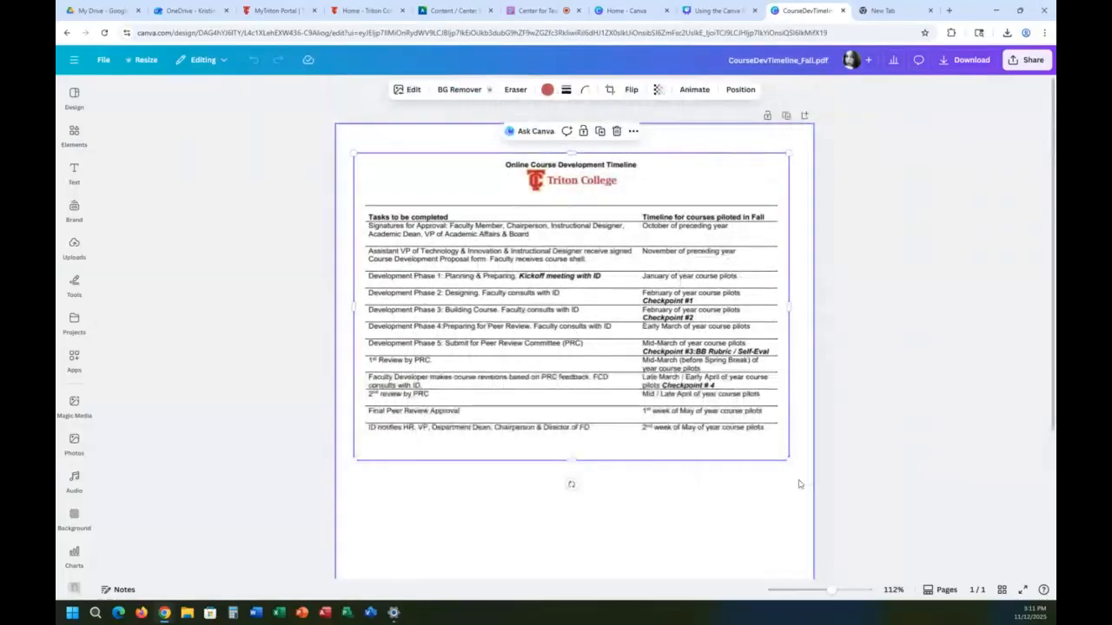
left_click(98, 60)
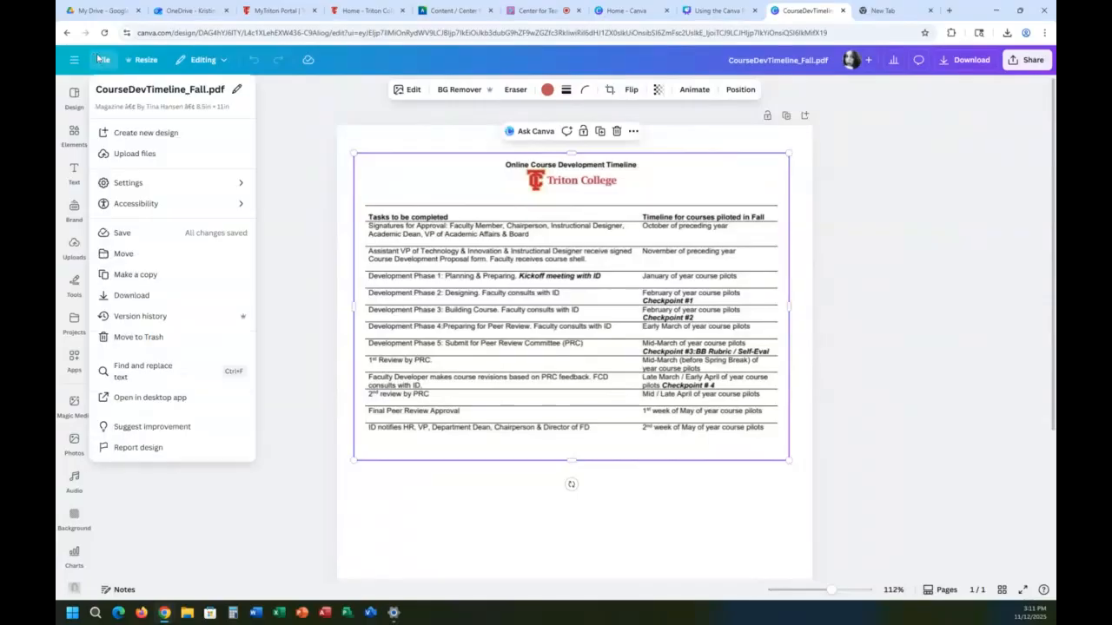
mouse_move(197, 205)
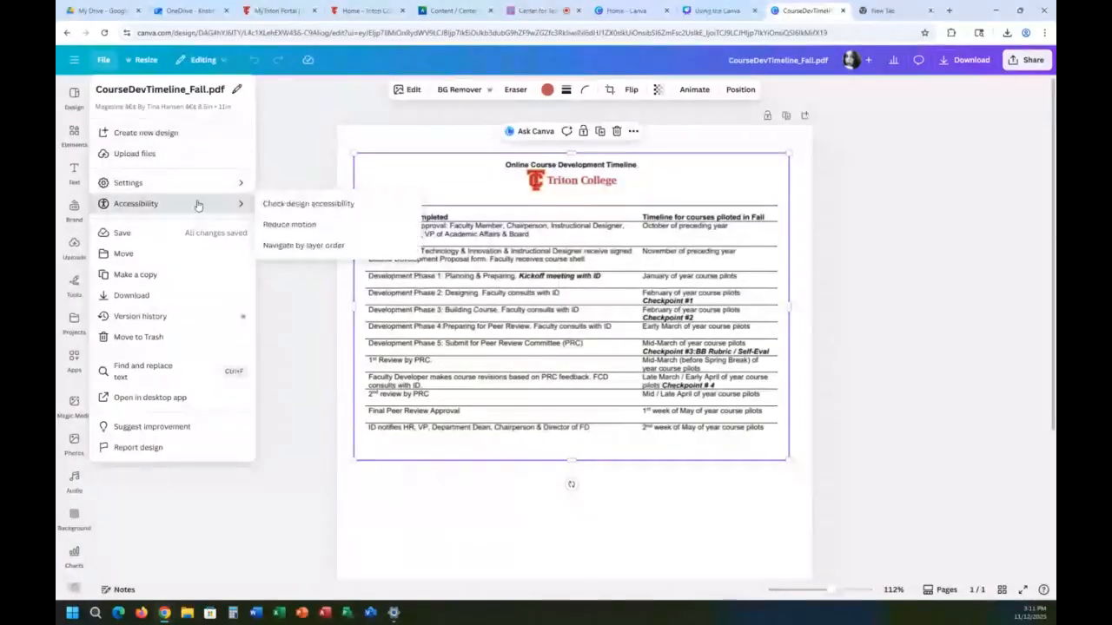
left_click(313, 205)
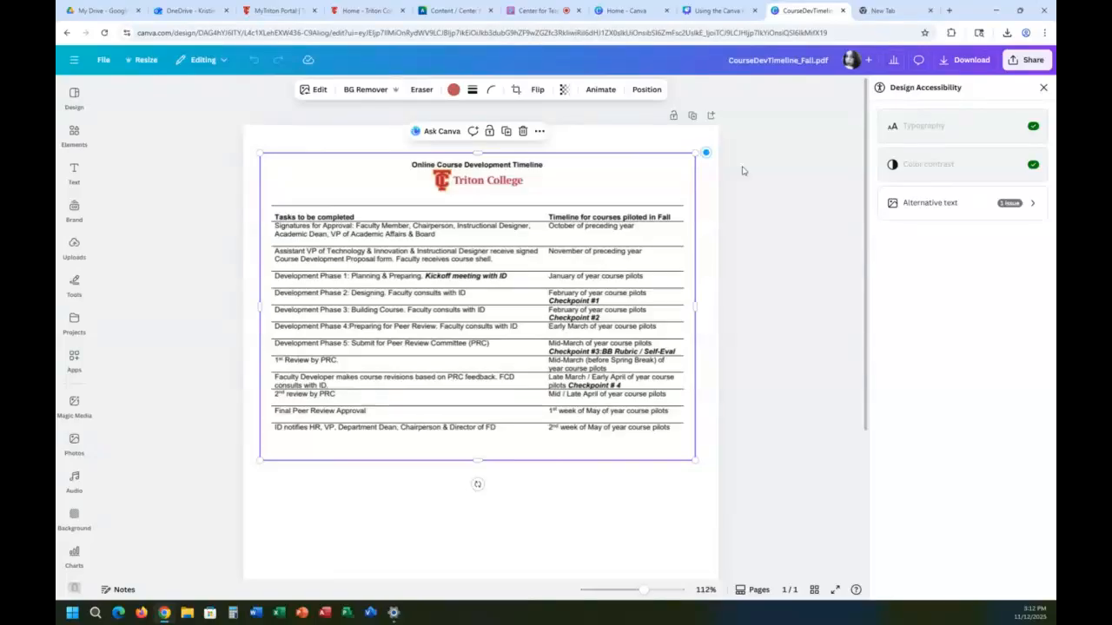
Step: Add the alternative text "logo" to the timeline image, save it and return to the full accessibility issue list
left_click(974, 212)
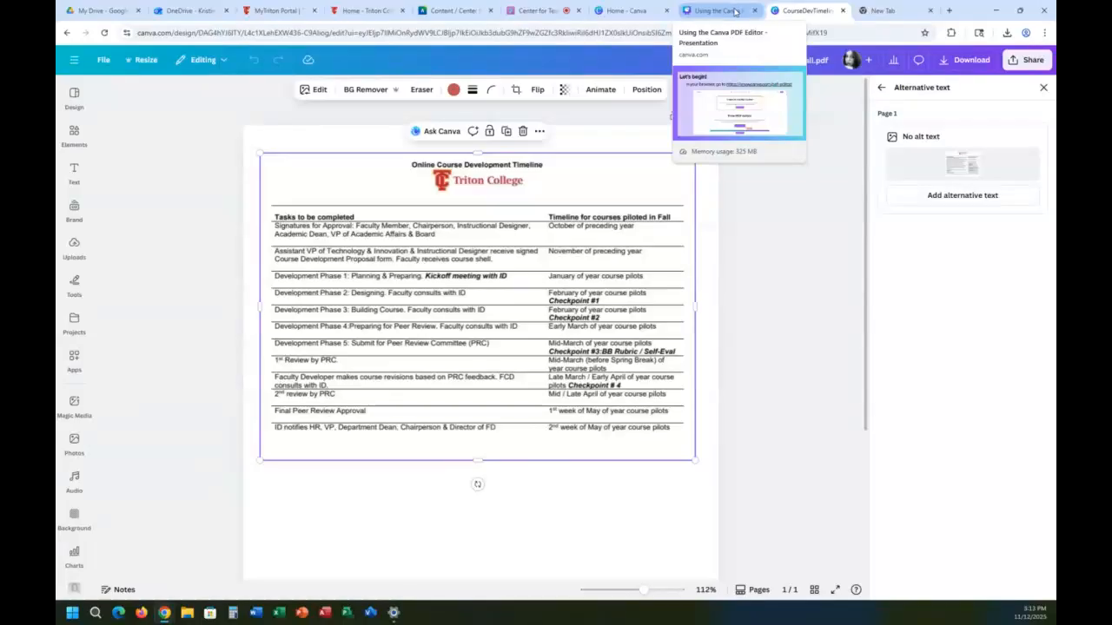
left_click(984, 196)
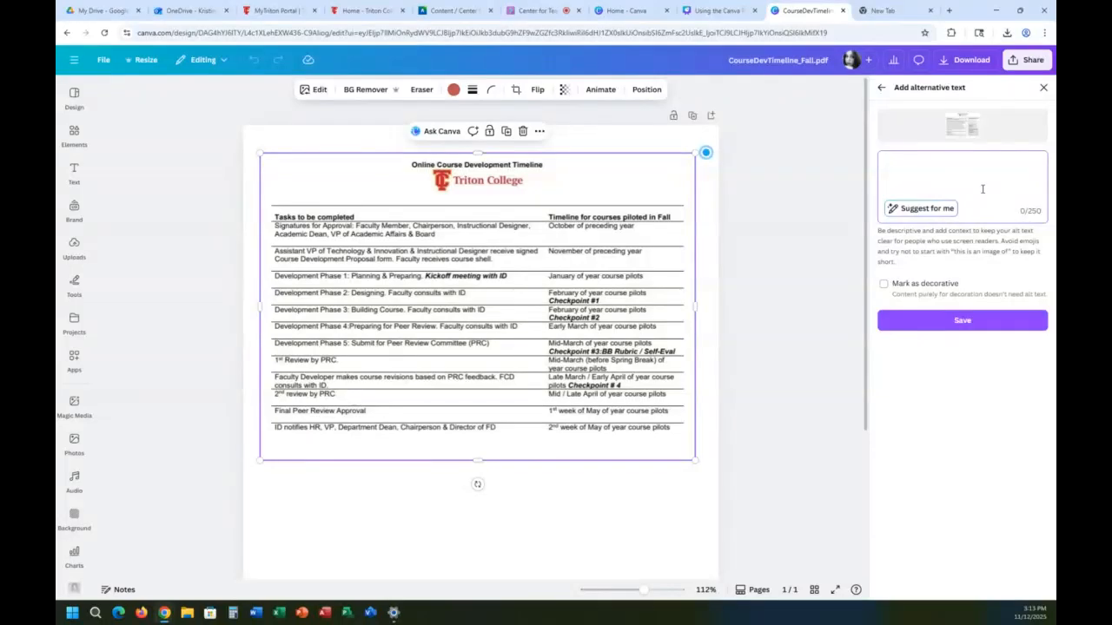
type("logo")
left_click(993, 325)
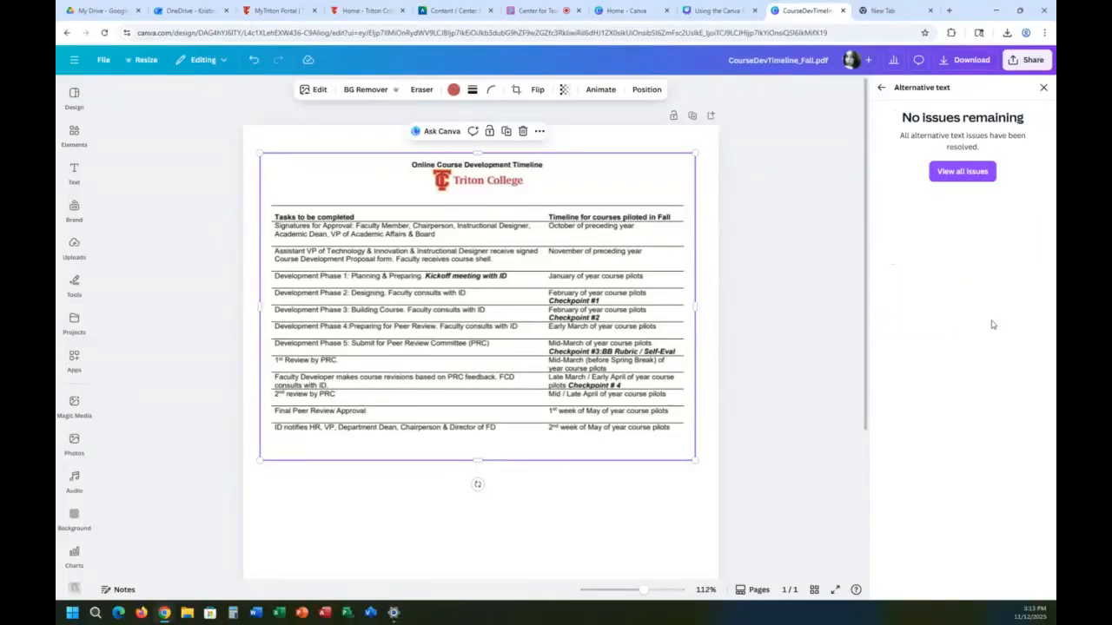
left_click(962, 171)
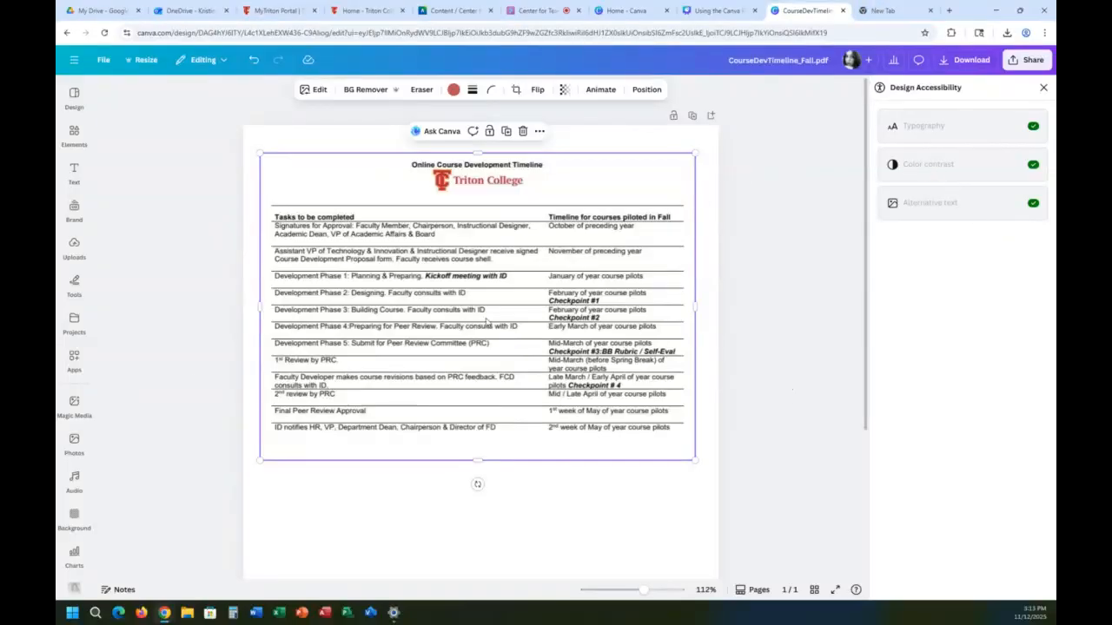
Step: Move the timeline image slightly down and to the left on the page
left_click(481, 569)
left_click(487, 330)
left_click(577, 537)
mouse_move(560, 380)
left_mouse_down()
mouse_move(560, 420)
mouse_move(556, 380)
left_mouse_up()
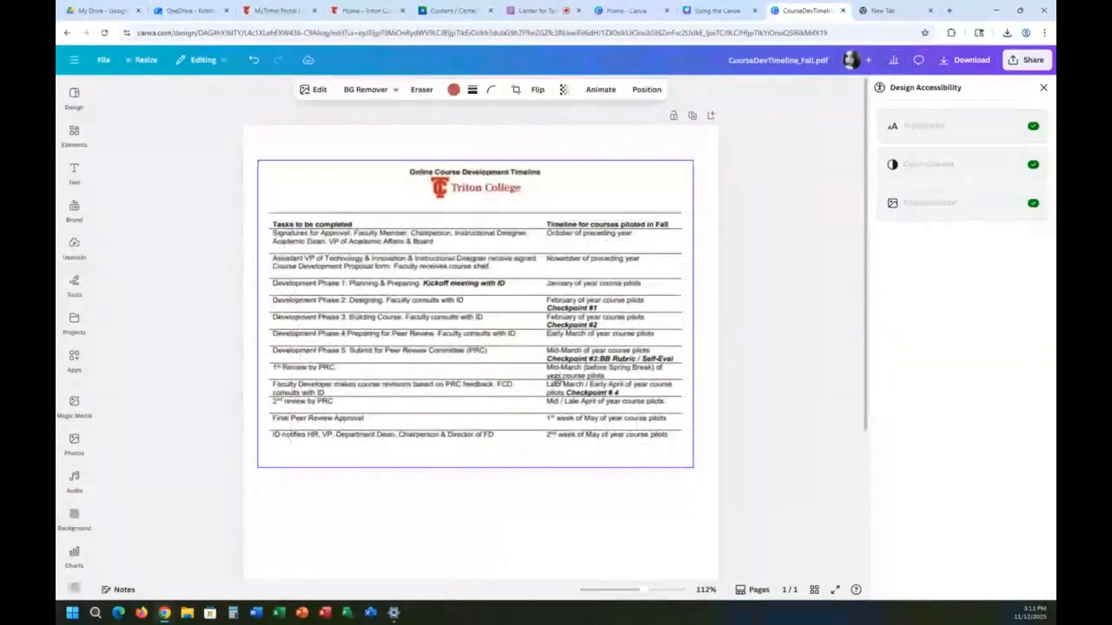
double_click(472, 427)
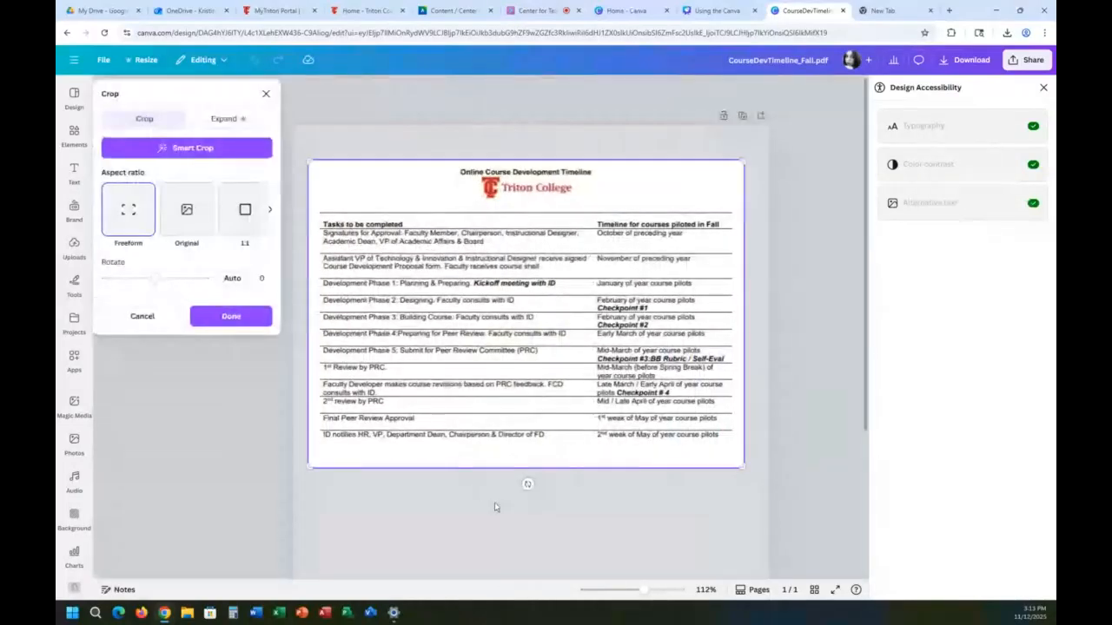
left_click(469, 509)
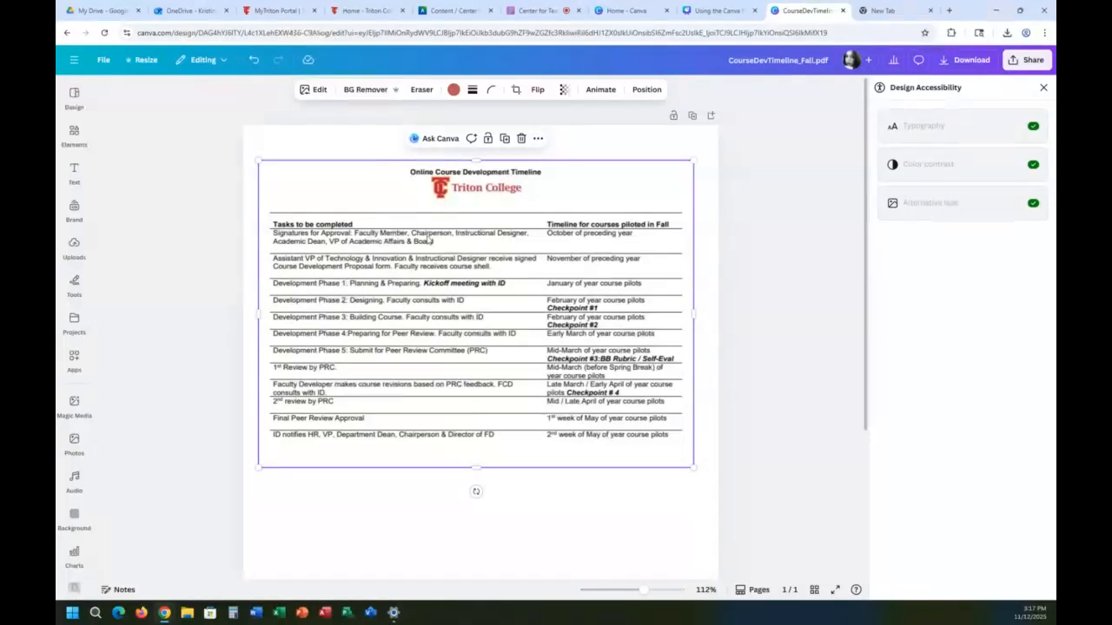
Step: Look through the available editing modes and the text, elements and brand asset options
left_click(216, 63)
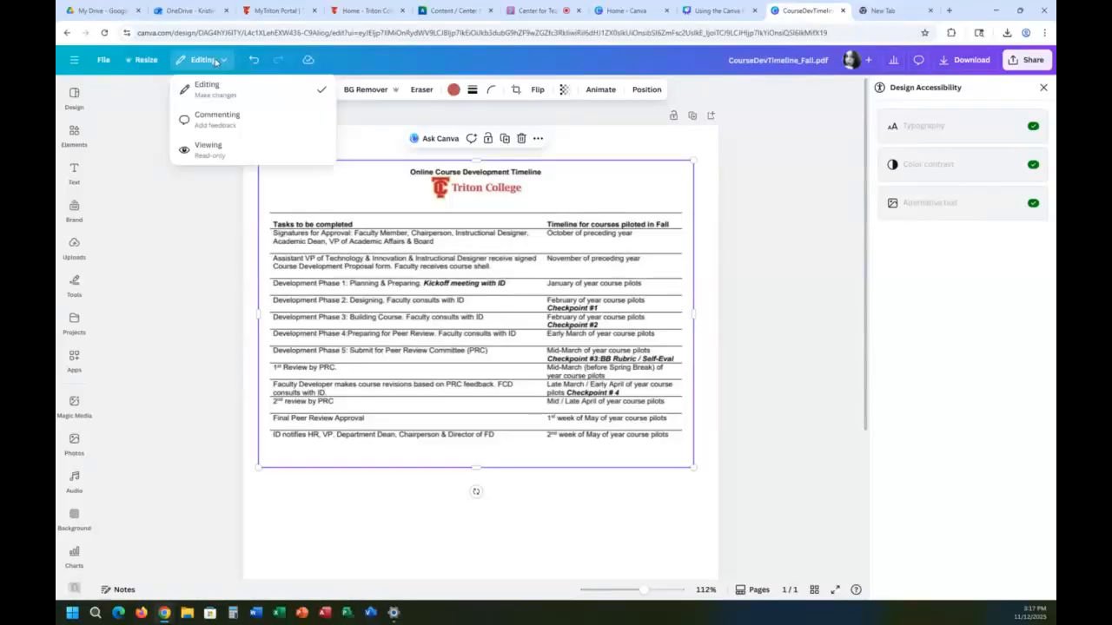
left_click(160, 130)
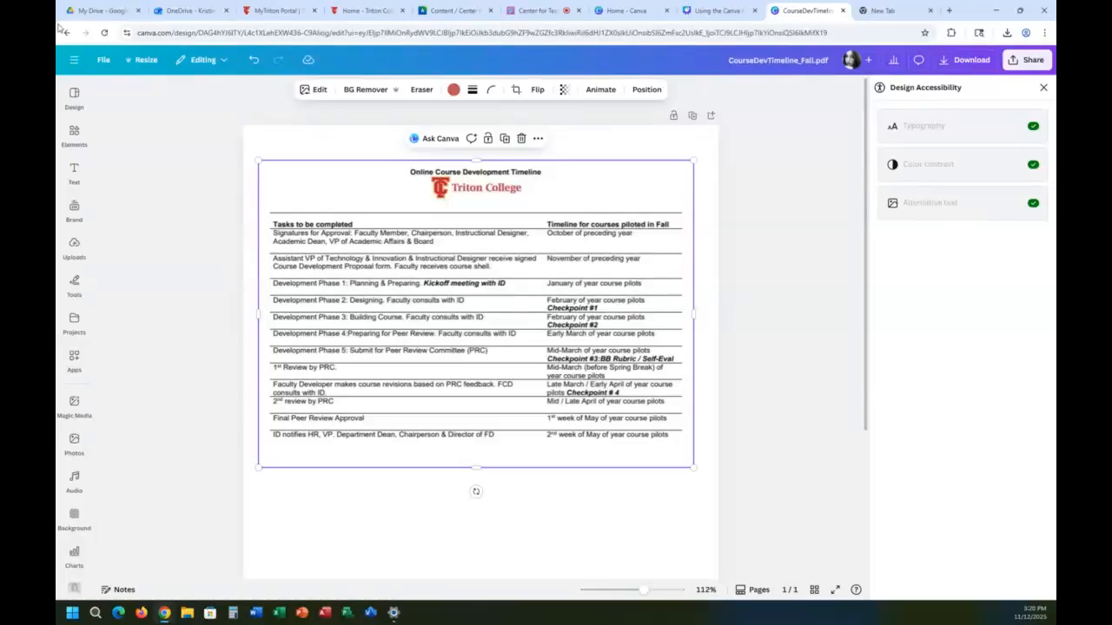
left_click(74, 135)
left_click(74, 172)
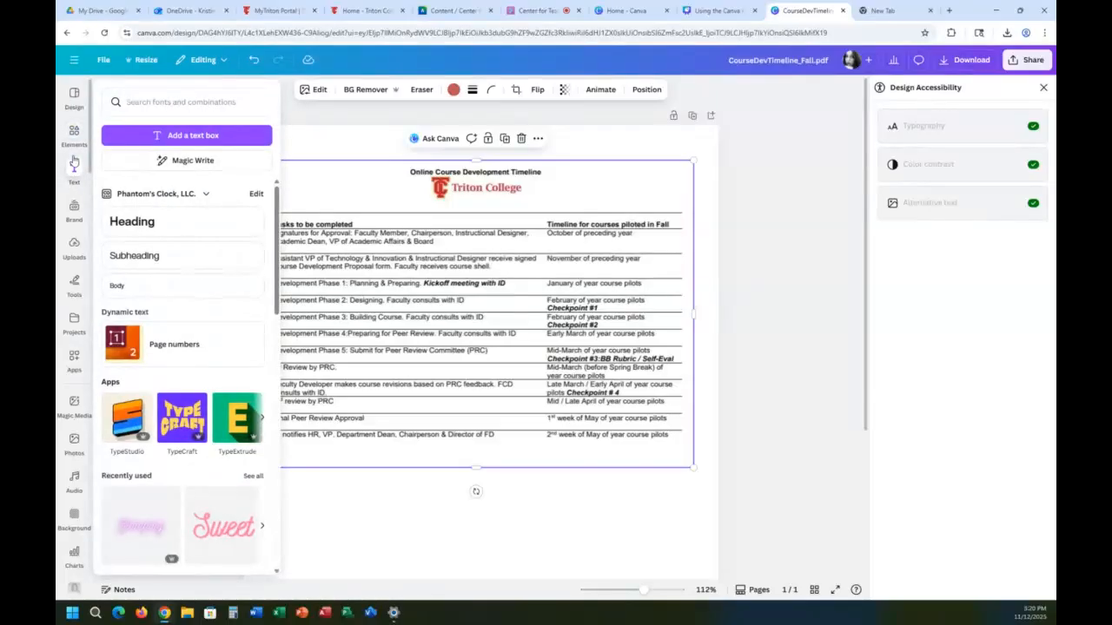
left_click(75, 131)
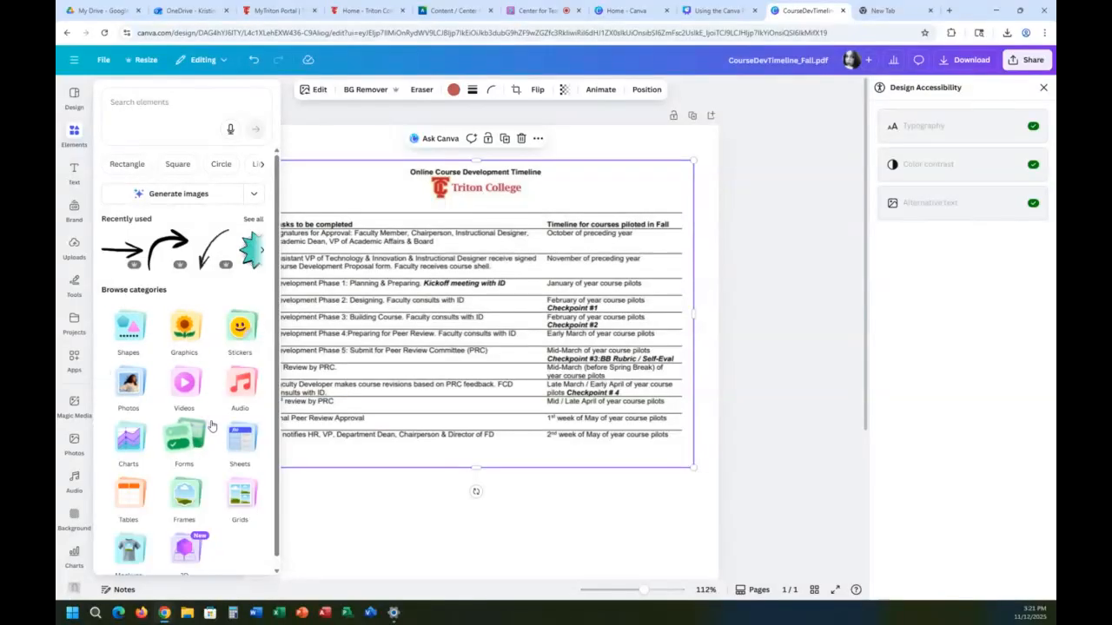
left_click(74, 213)
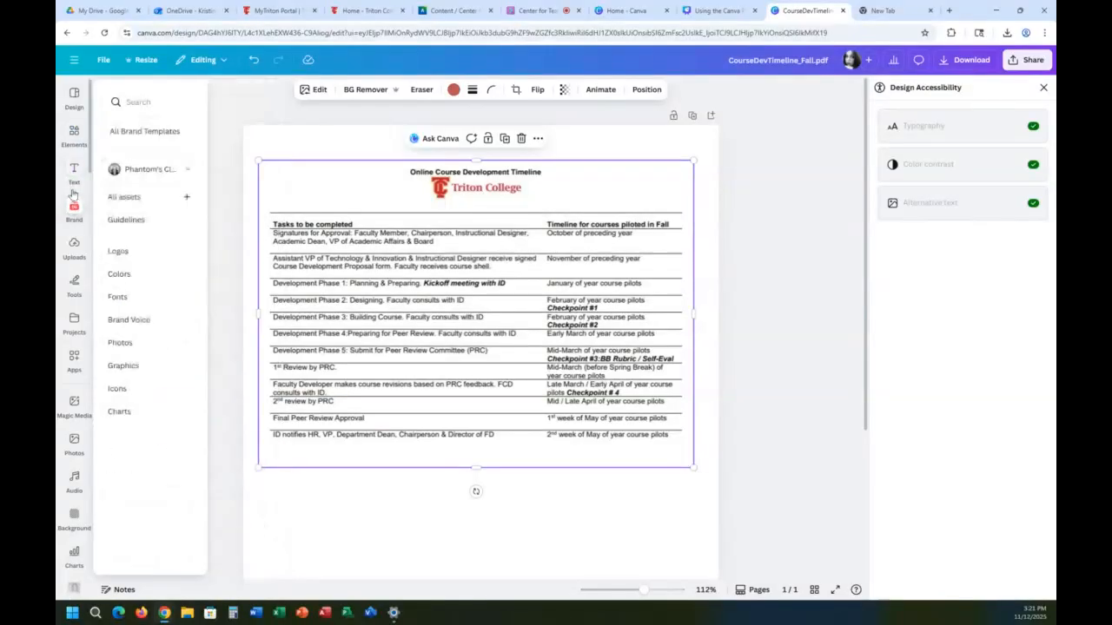
left_click(74, 170)
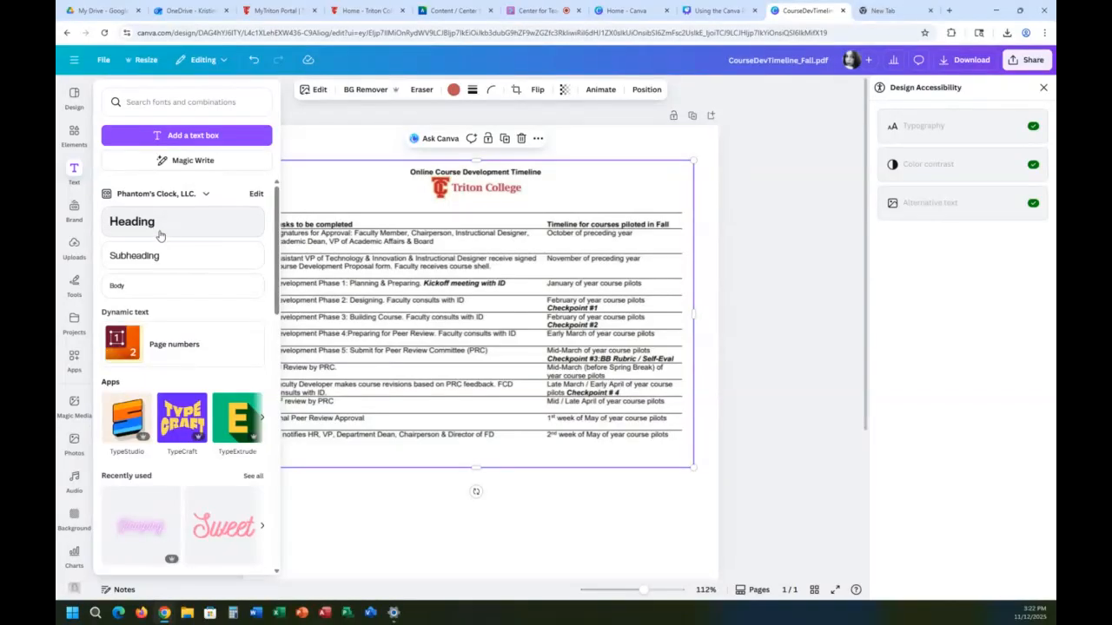
mouse_move(74, 97)
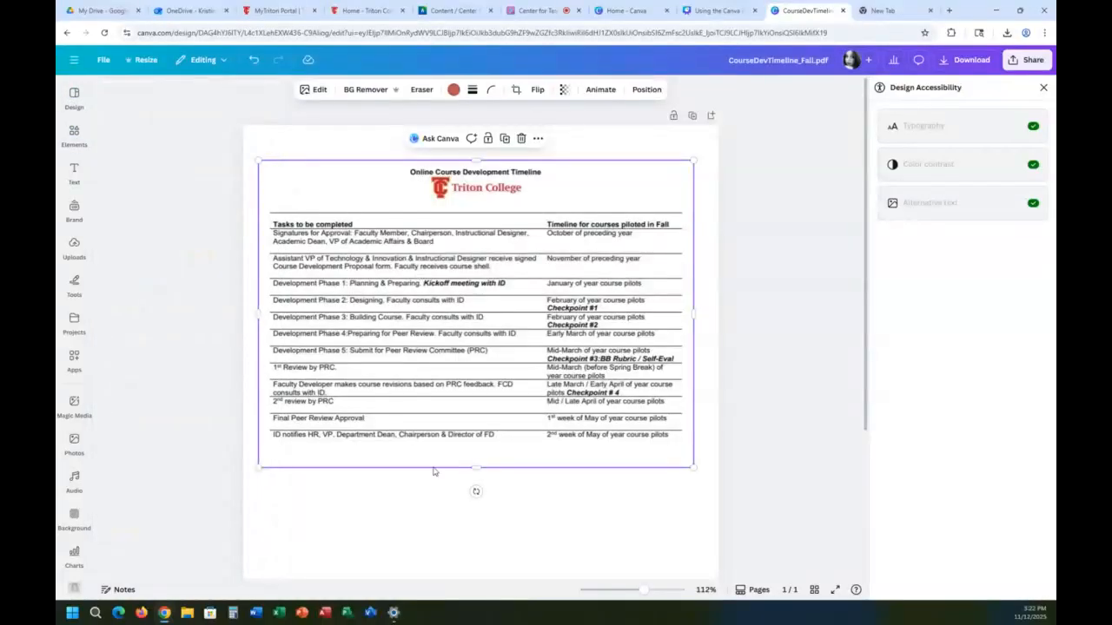
left_click(444, 507)
left_click(445, 405)
double_click(460, 171)
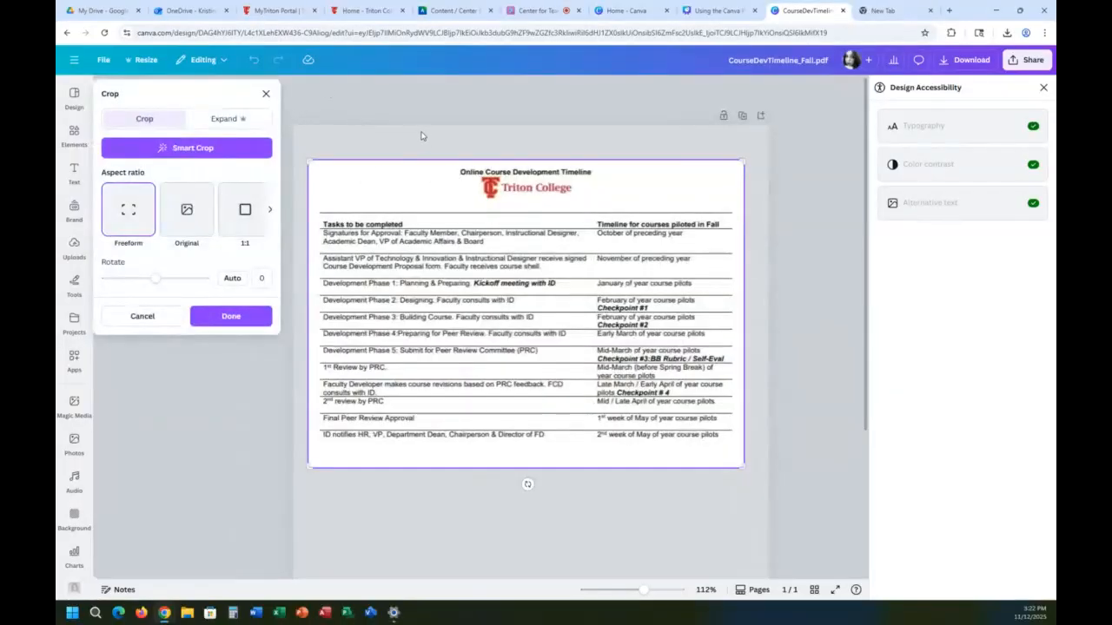
left_click(647, 504)
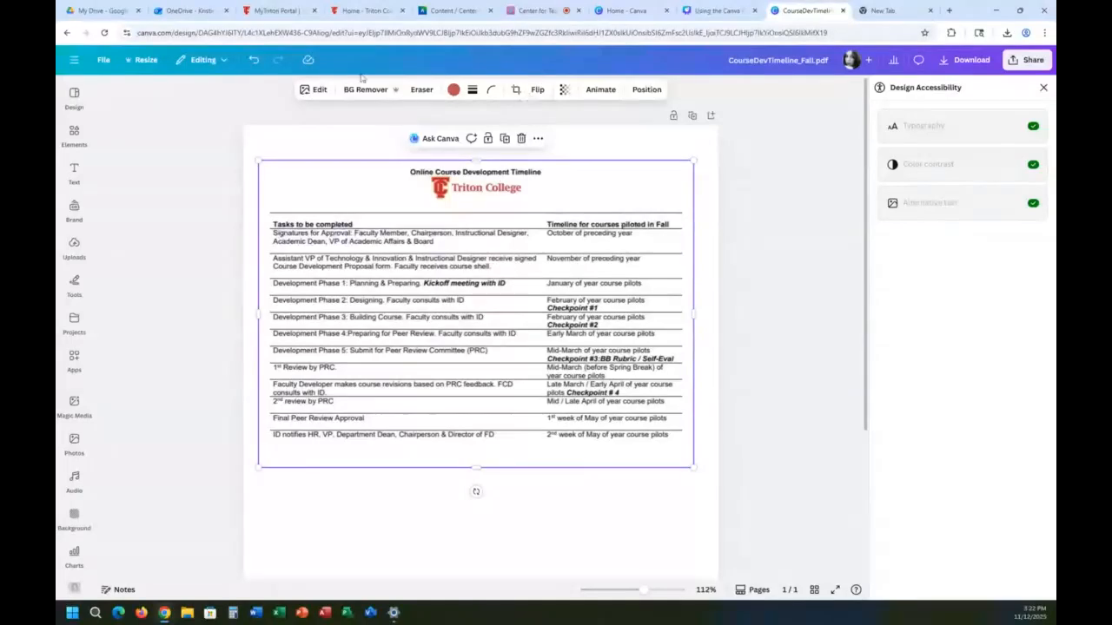
Step: Convert all text in the timeline image into editable text with Grab Text
left_click(306, 91)
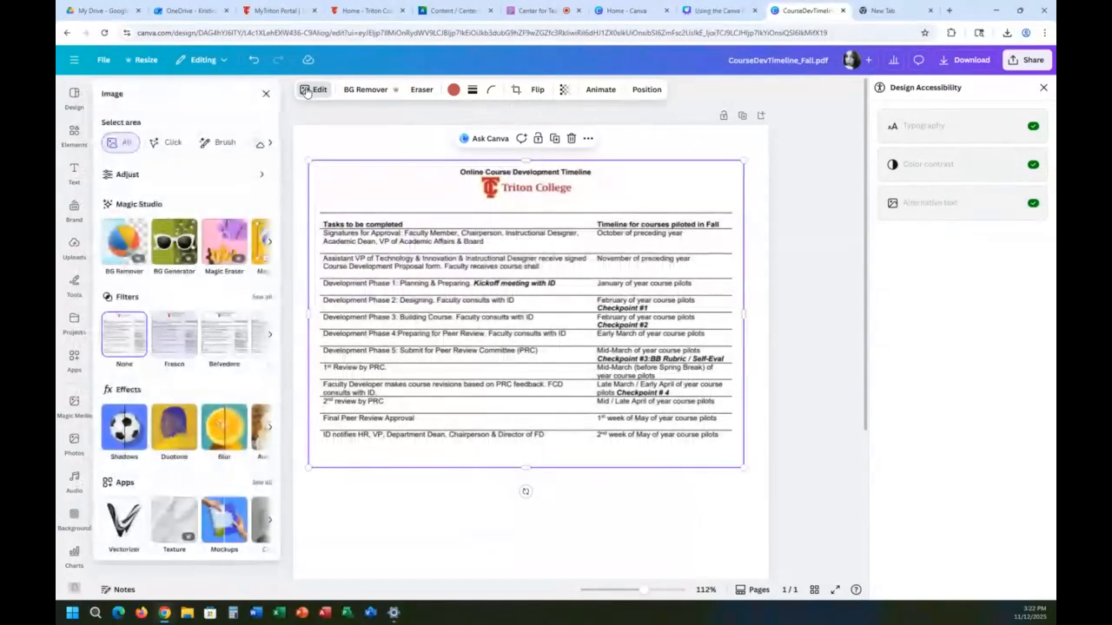
left_click(270, 244)
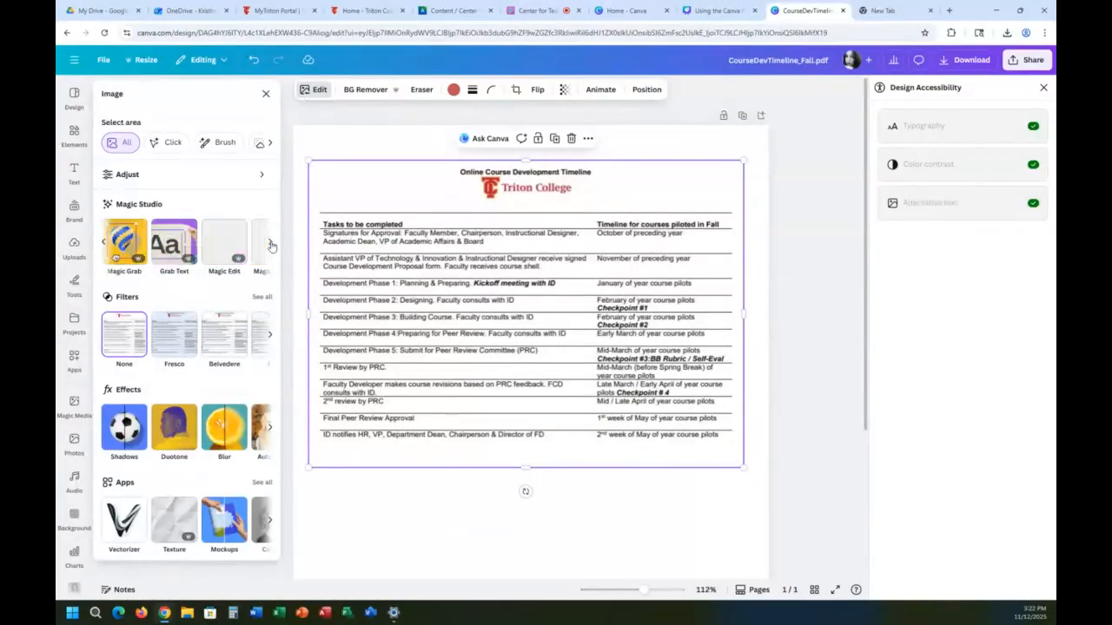
left_click(177, 240)
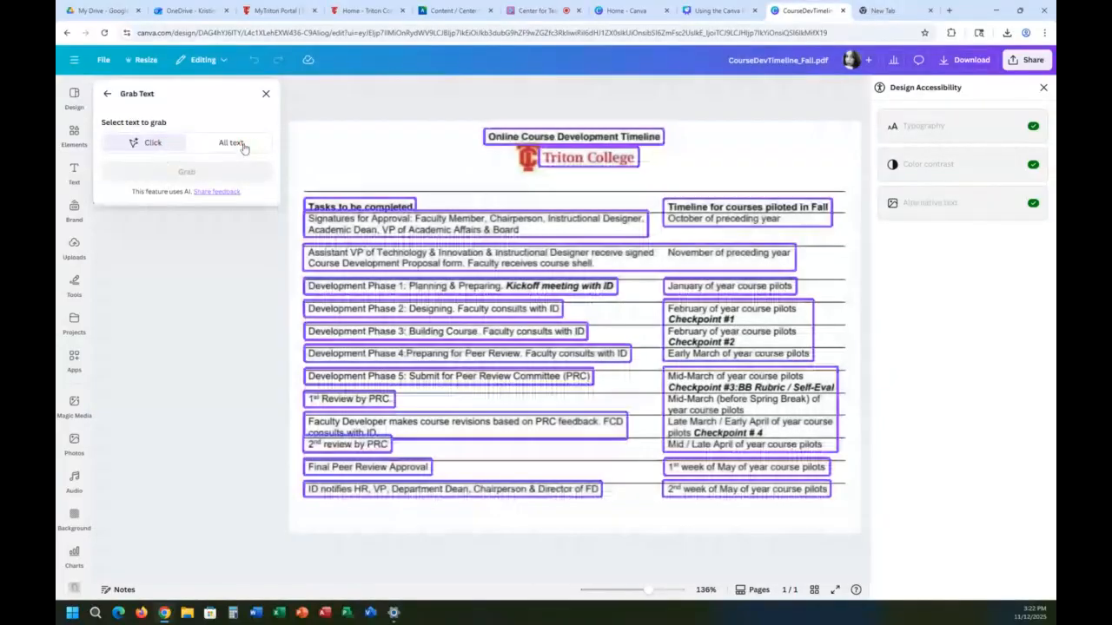
left_click(231, 144)
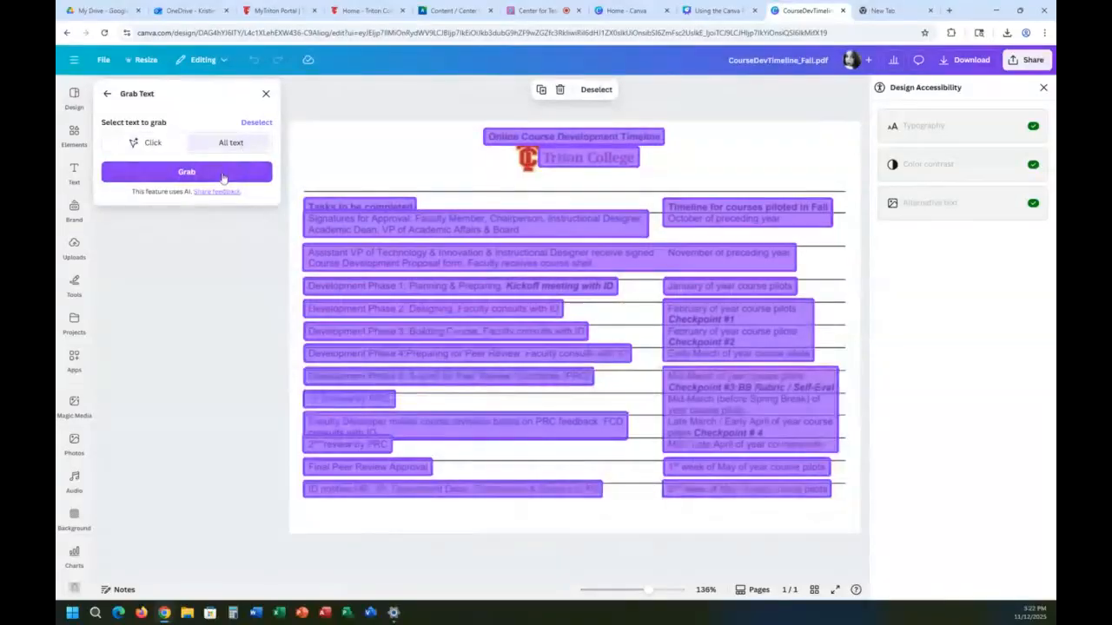
left_click(223, 178)
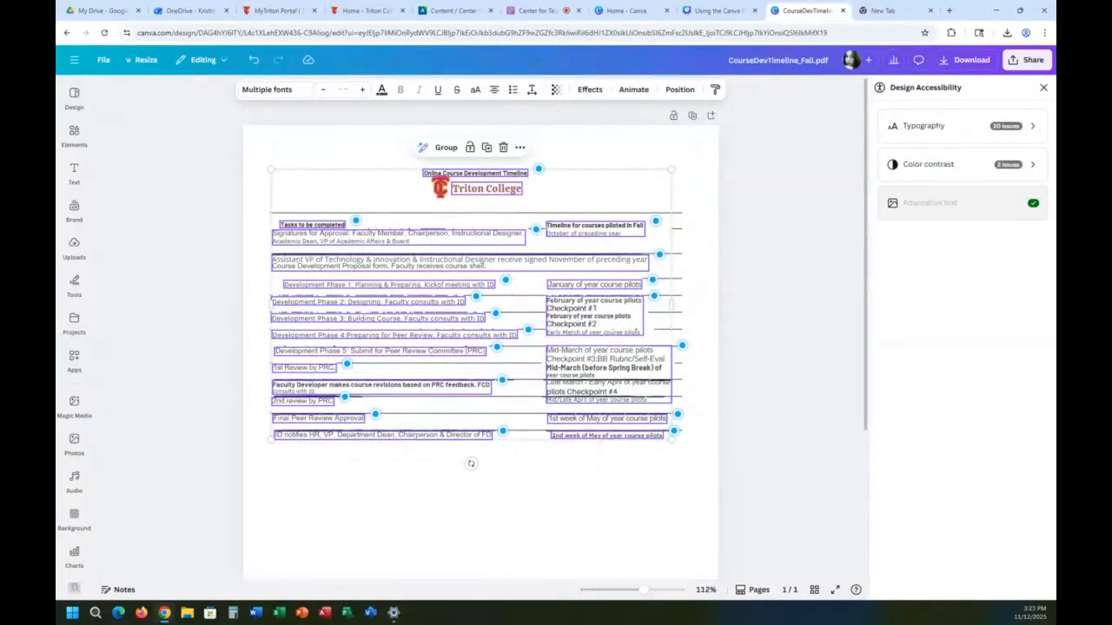
Step: Move the "Online Course Development Timeline" title slightly up, away from the Triton College logo
left_click(365, 315)
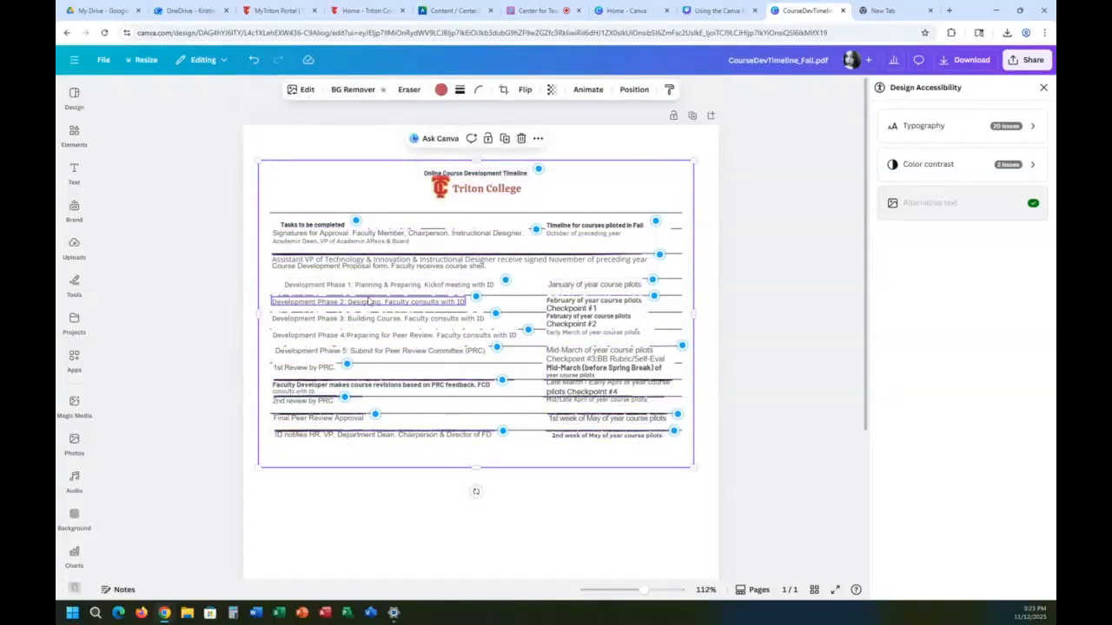
left_click(375, 265)
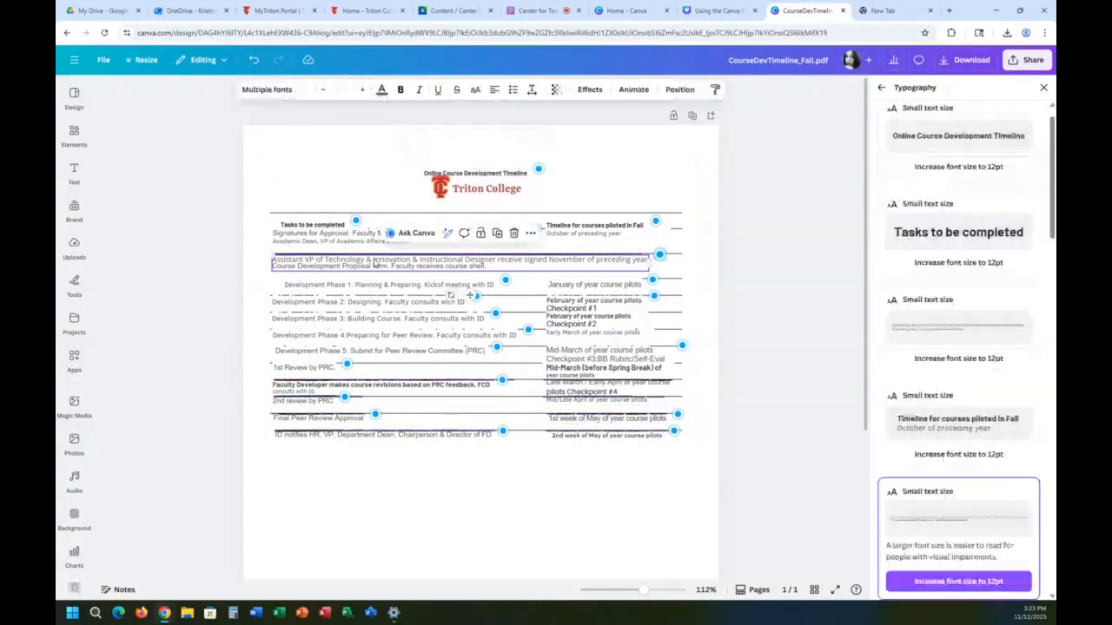
left_click(487, 175)
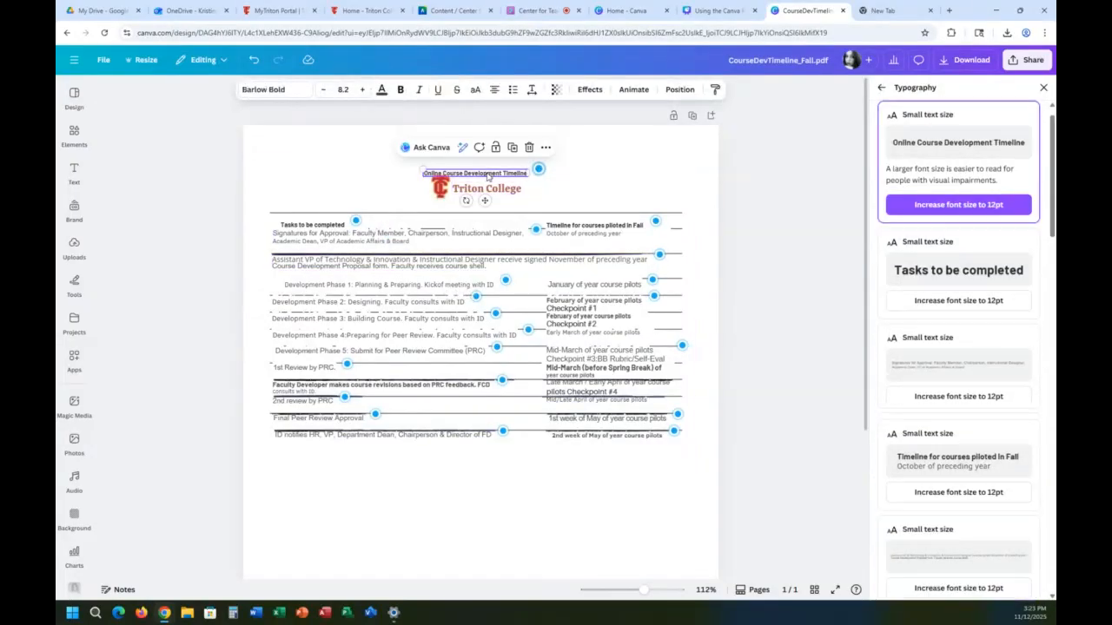
left_click_drag(487, 175, 487, 162)
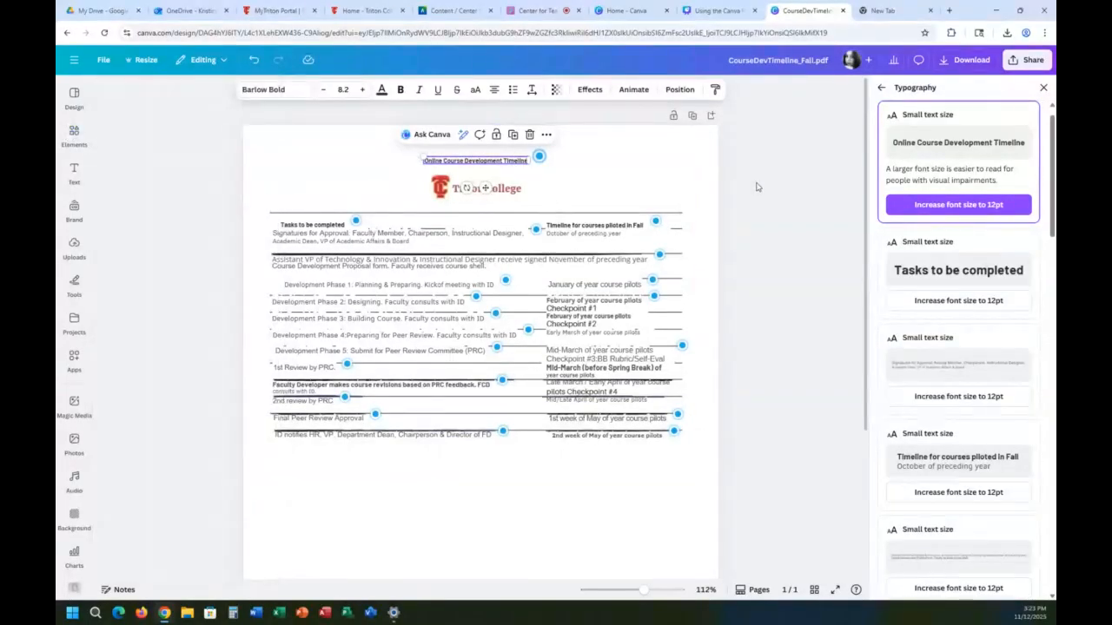
Step: Apply the Title text style to the "Online Course Development Timeline" heading
left_click(679, 159)
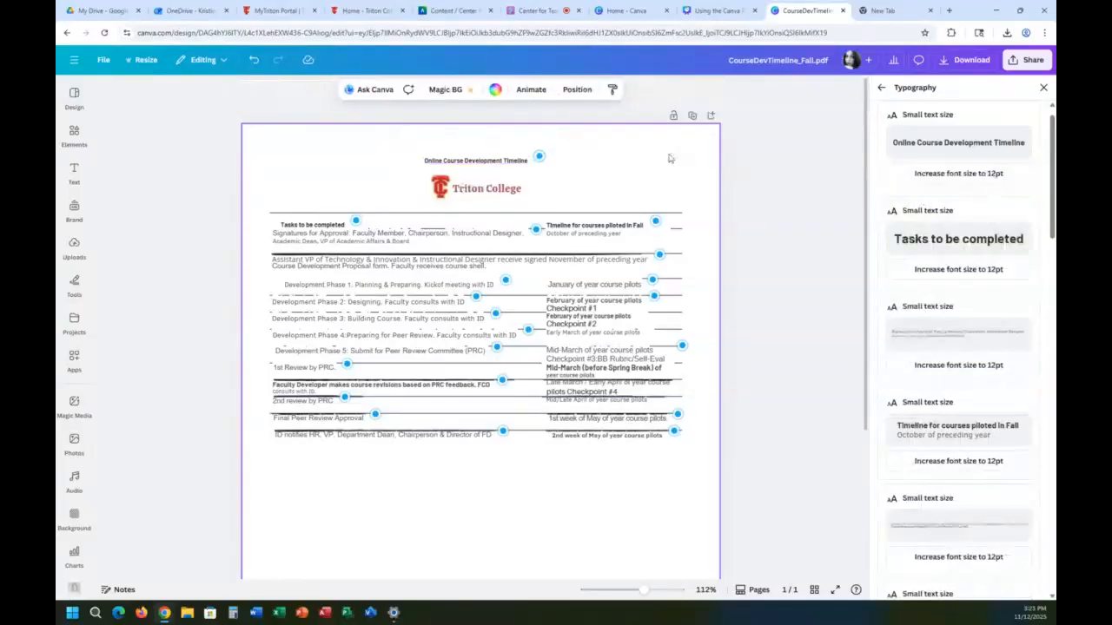
left_click(496, 165)
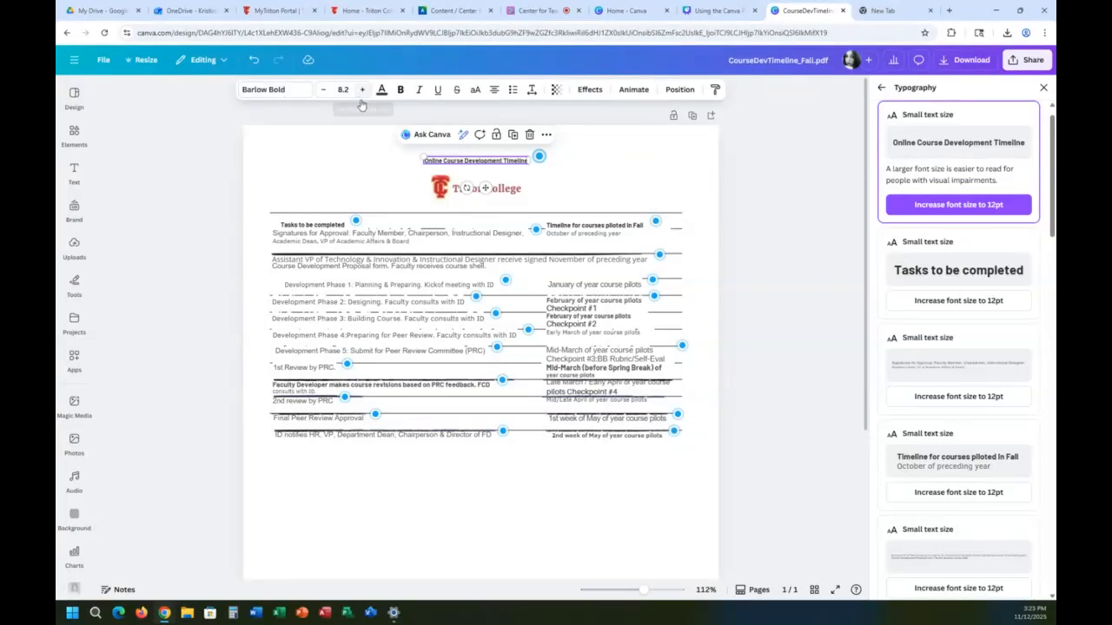
double_click(508, 161)
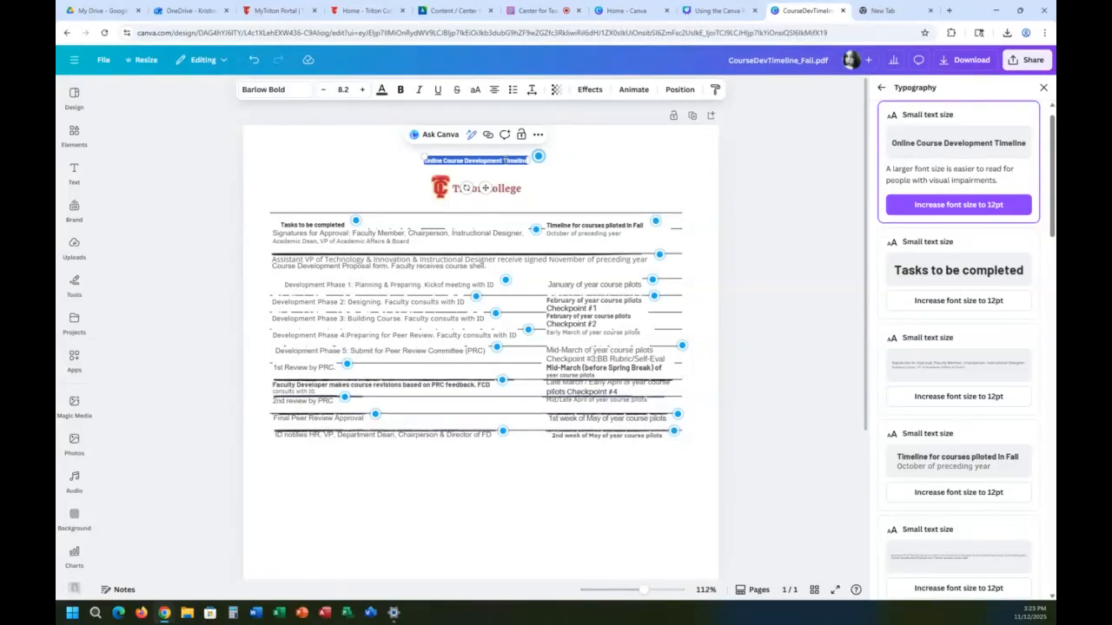
left_click(278, 89)
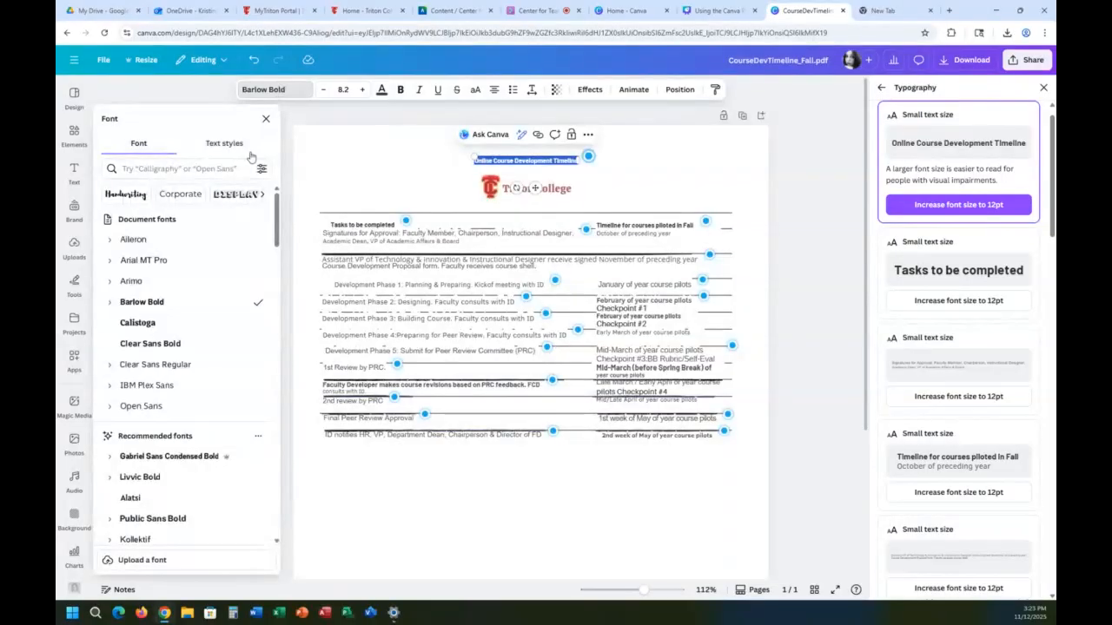
left_click(224, 143)
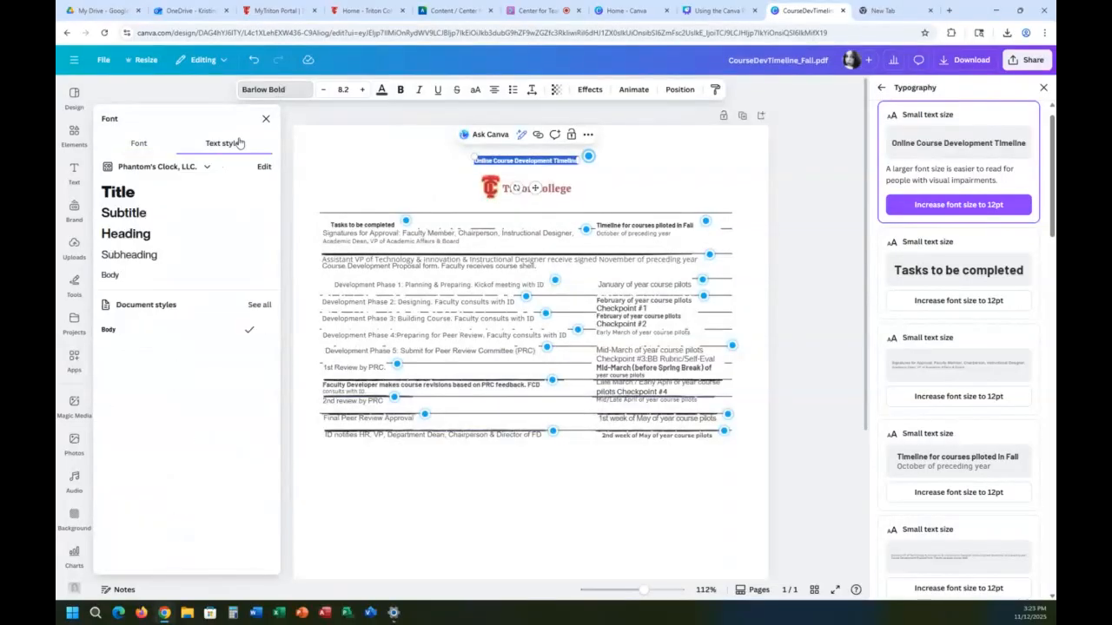
left_click(127, 198)
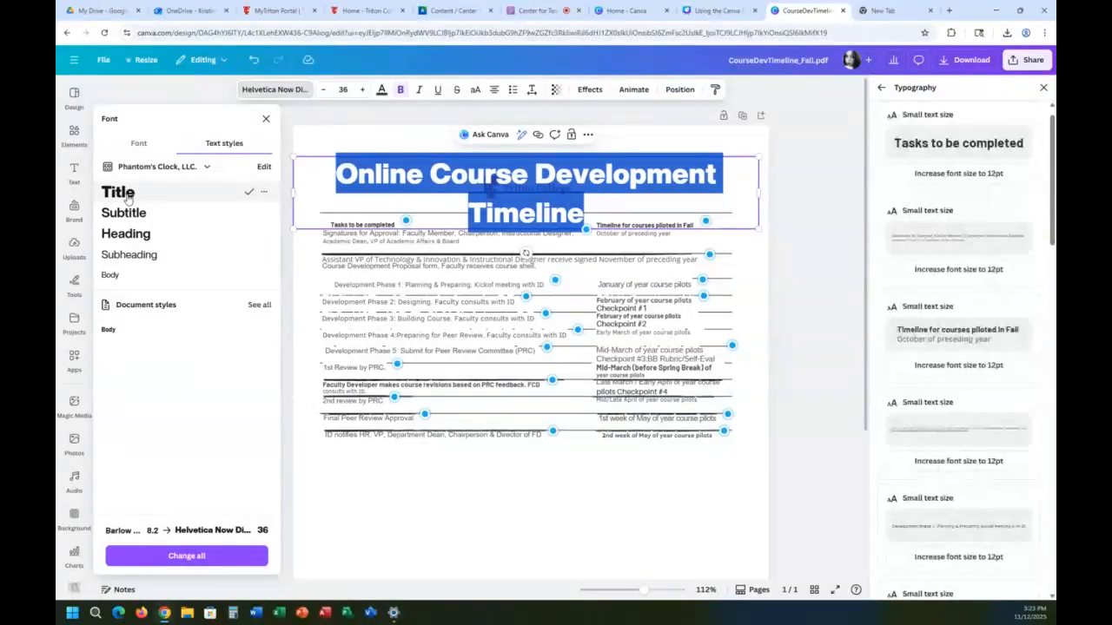
Step: Scale the "Online Course Development Timeline" heading down to size 14.6 on one line and center it above the Triton College logo
left_click(732, 213)
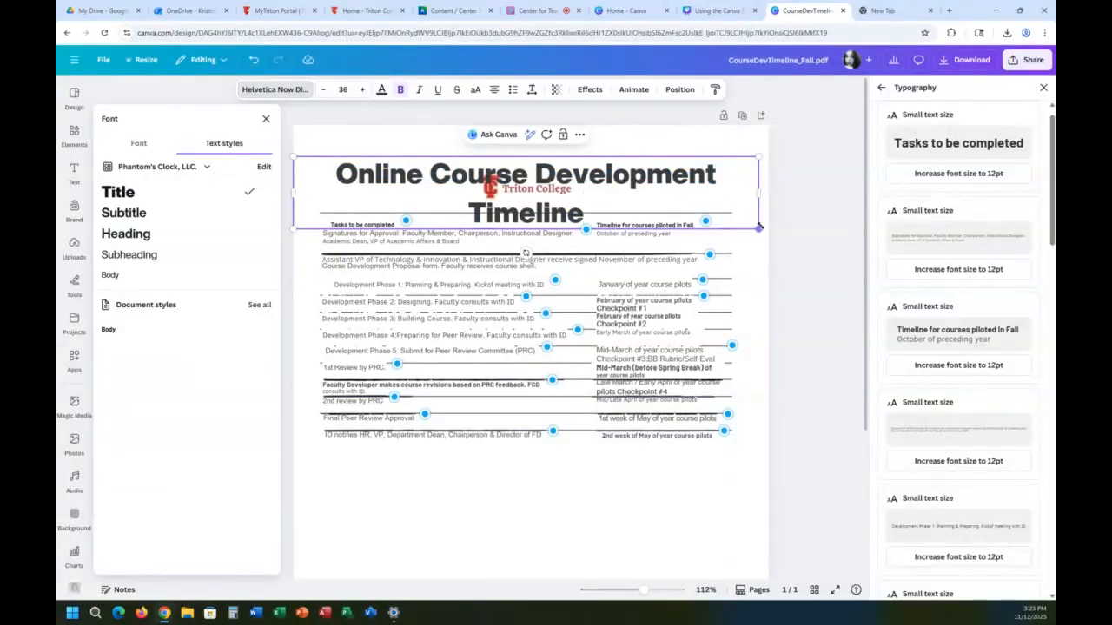
left_click_drag(758, 230, 736, 164)
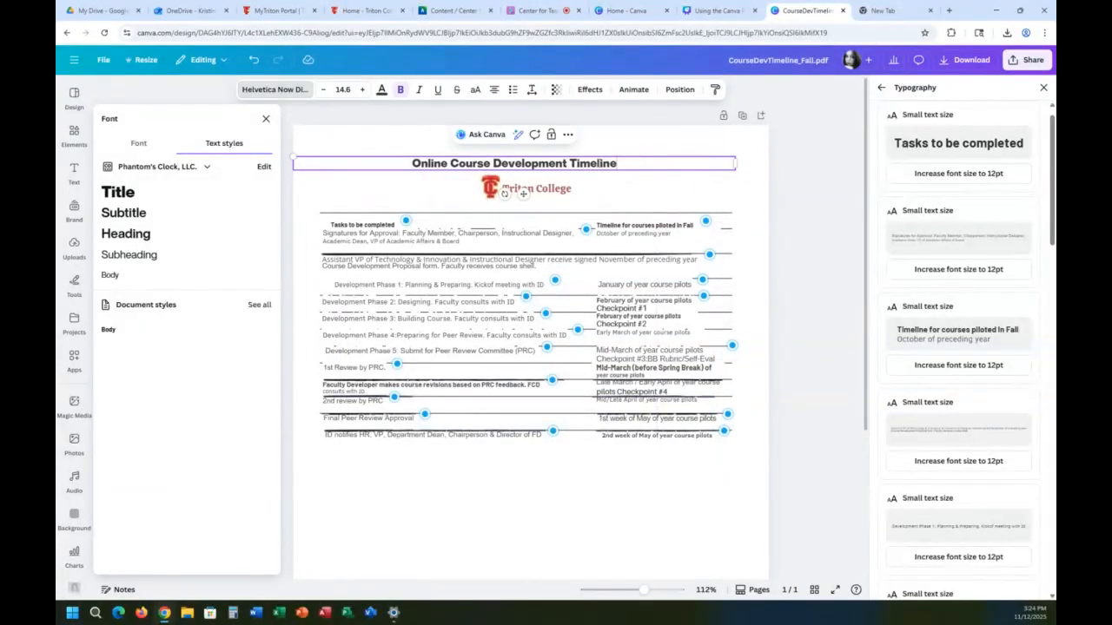
left_click(605, 154)
left_click(605, 154)
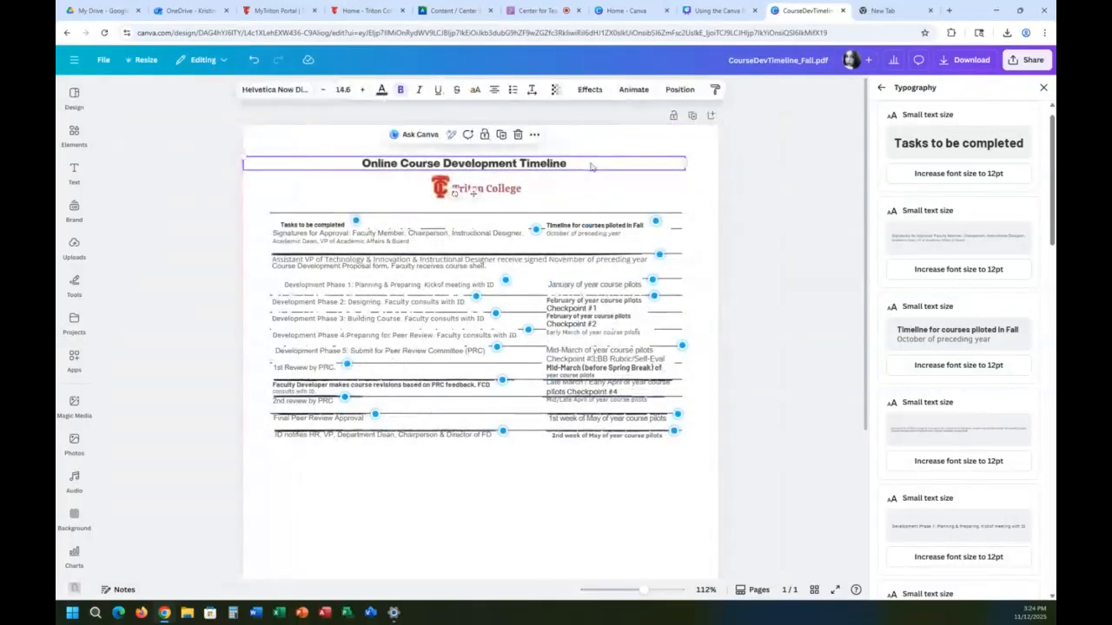
left_click_drag(604, 156, 601, 160)
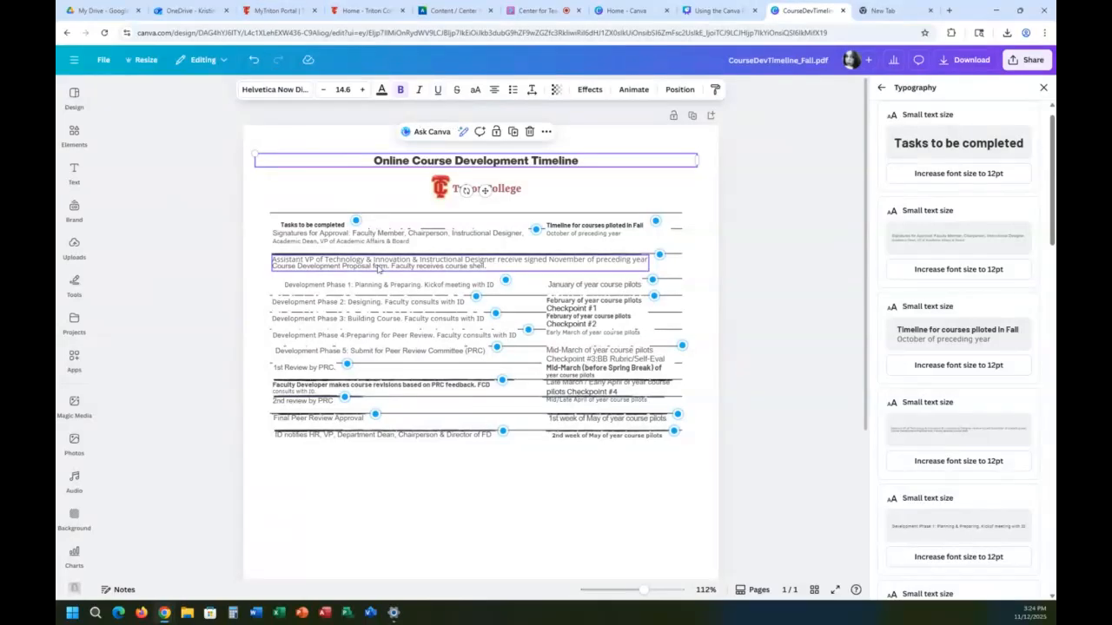
Step: Apply the Subheading style to "Tasks to be completed" and shrink it to size 7.1, positioned just below the timeline table's top line
left_click(364, 159)
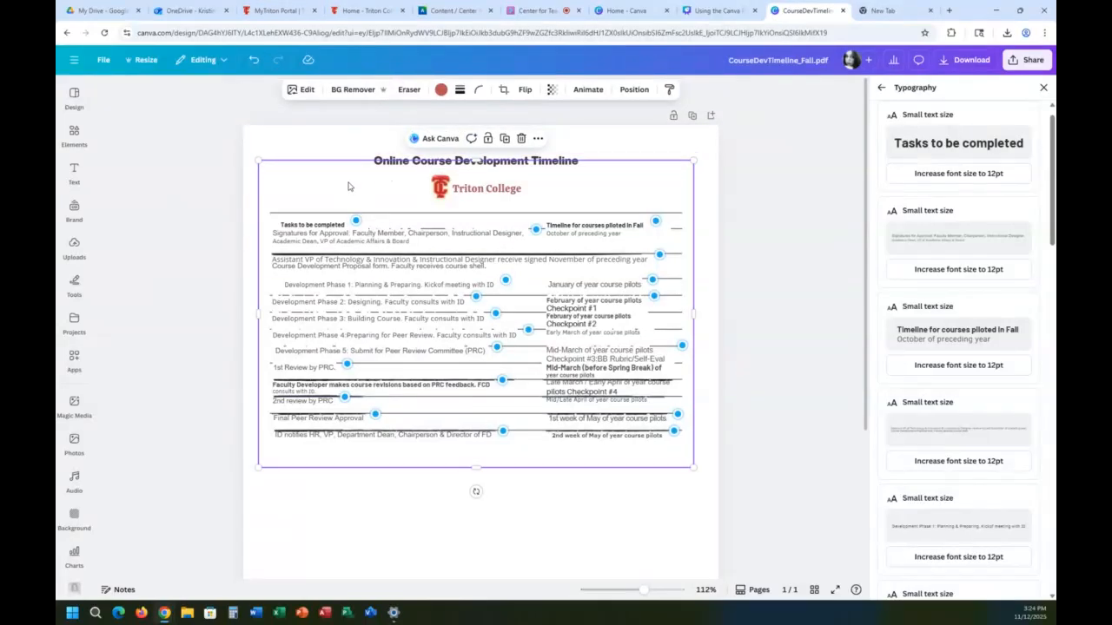
left_click(377, 160)
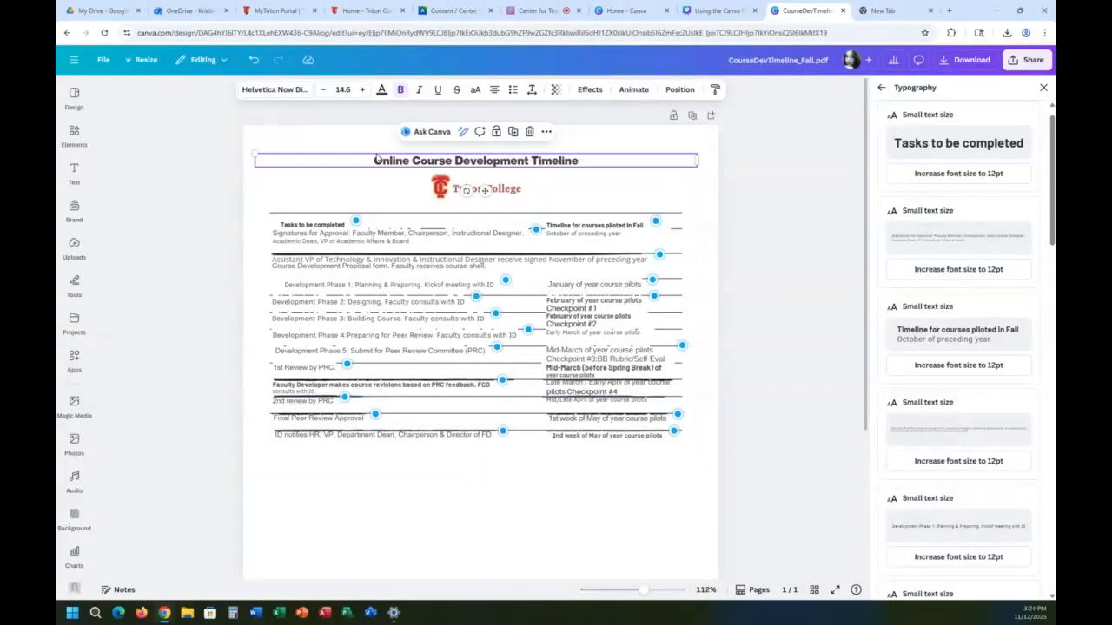
left_click(275, 89)
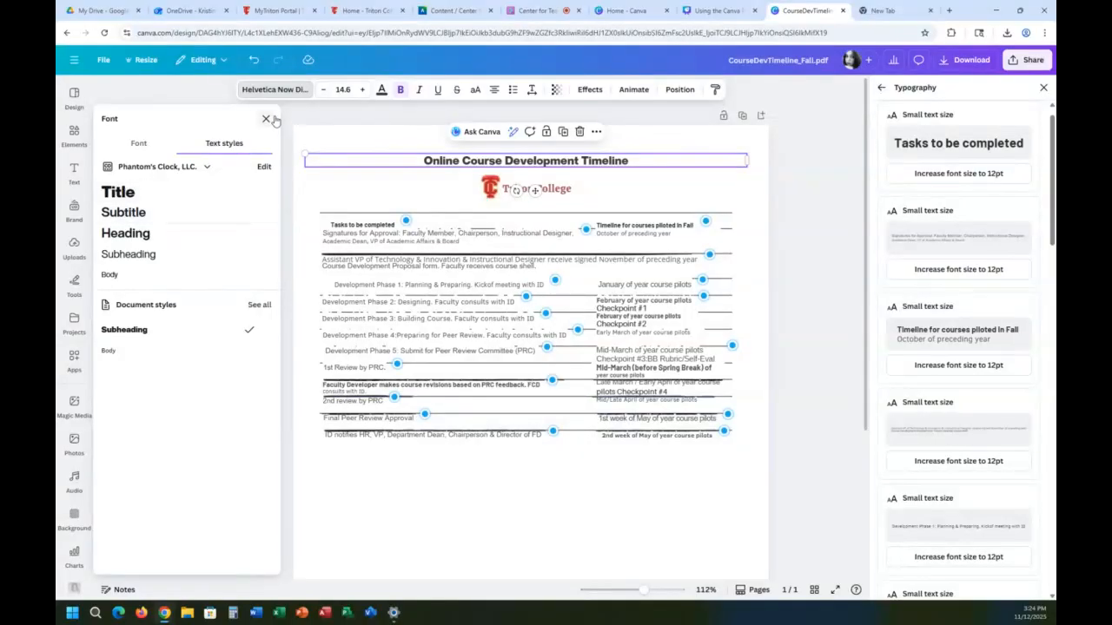
left_click(369, 239)
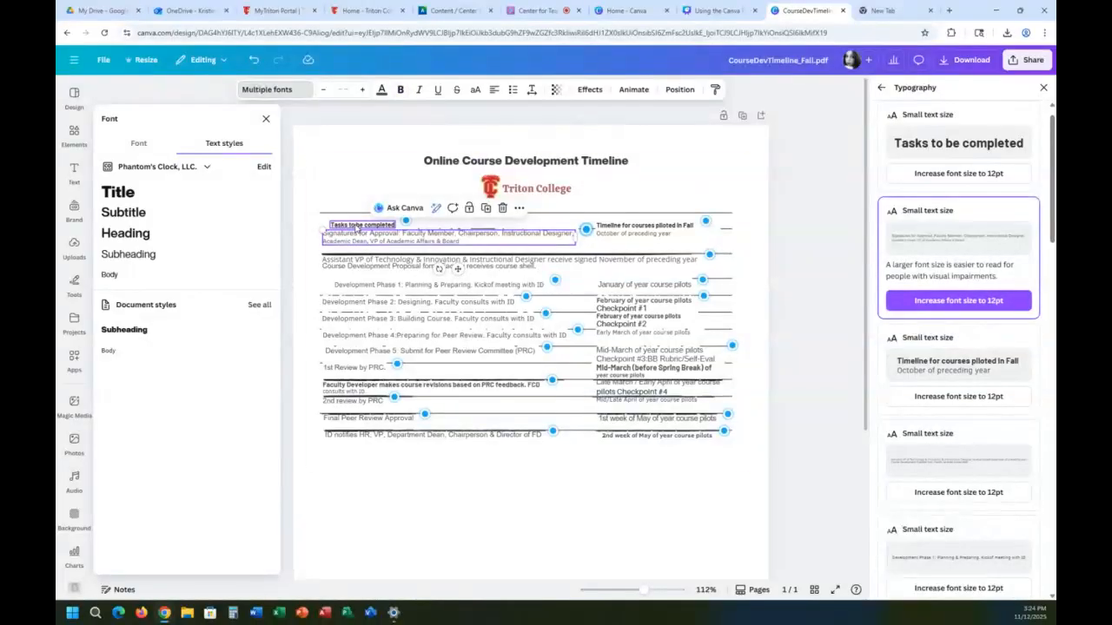
left_click(356, 227)
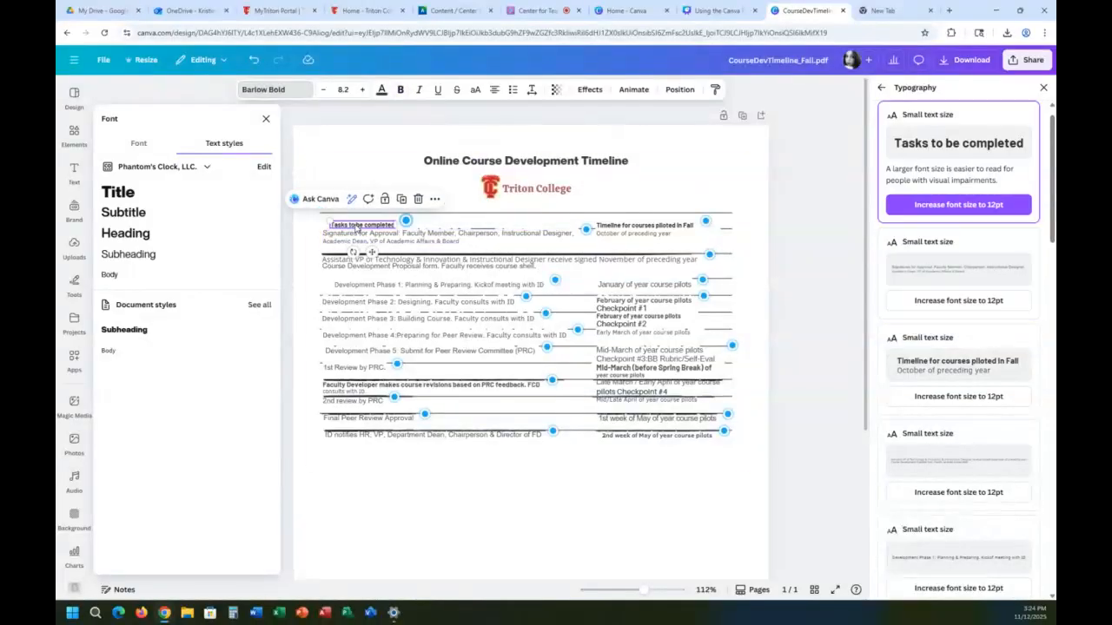
left_click(131, 254)
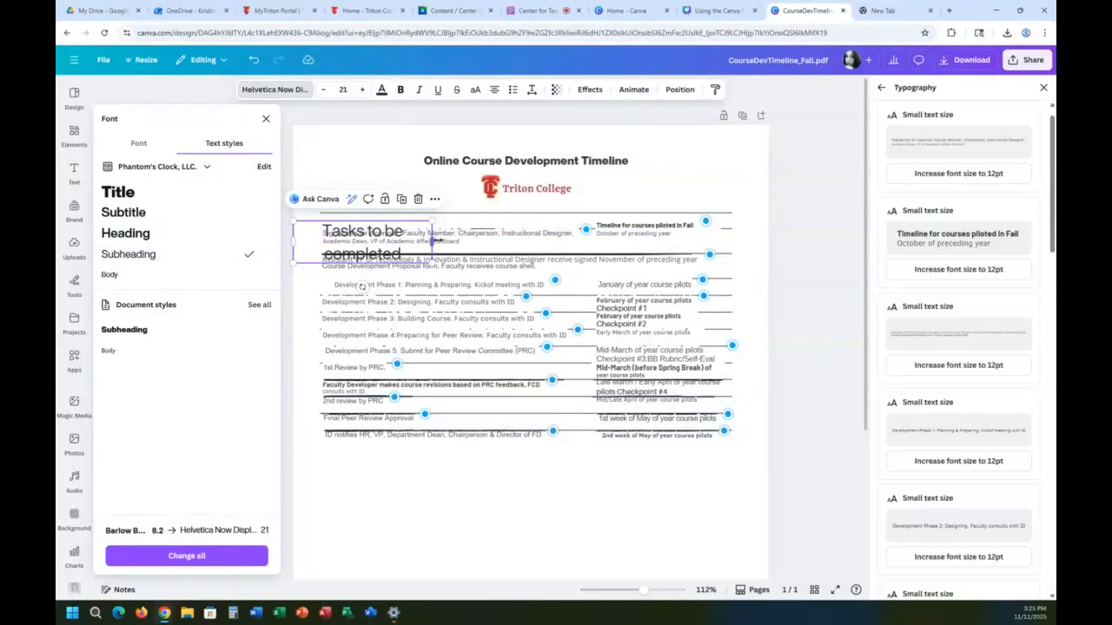
left_click_drag(432, 241, 398, 217)
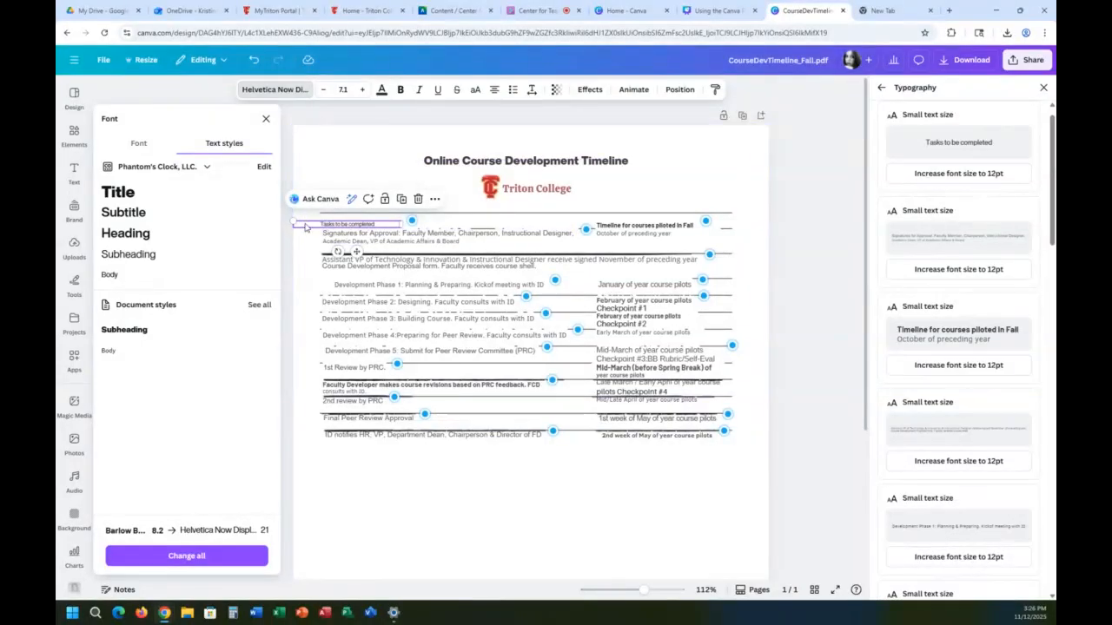
left_click_drag(309, 224, 335, 218)
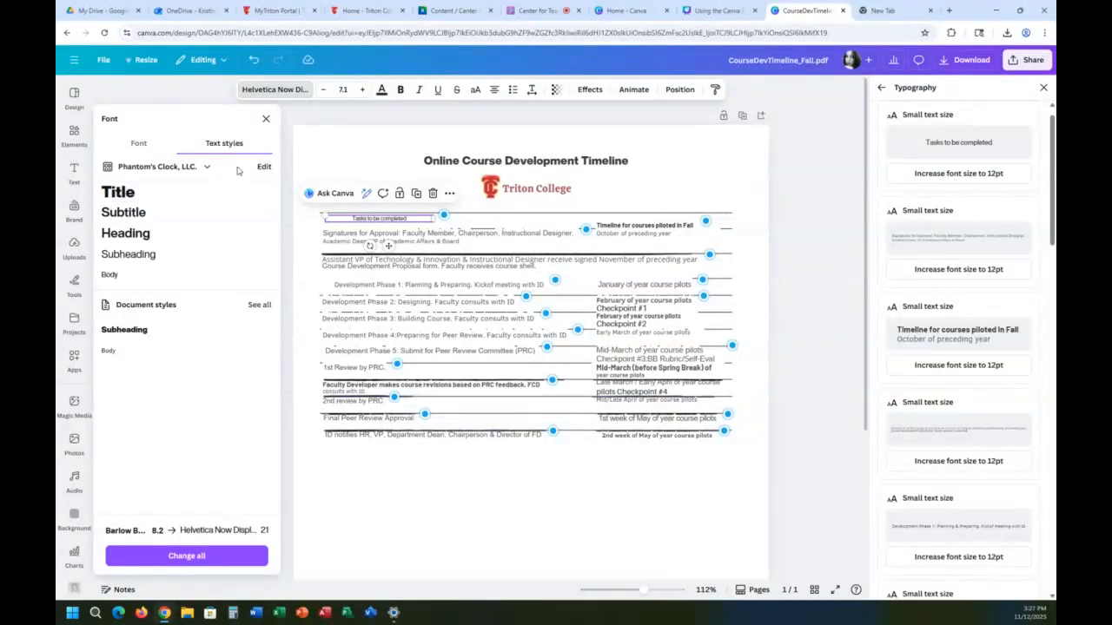
Step: Open the brand kit's Title font style for editing
left_click(264, 168)
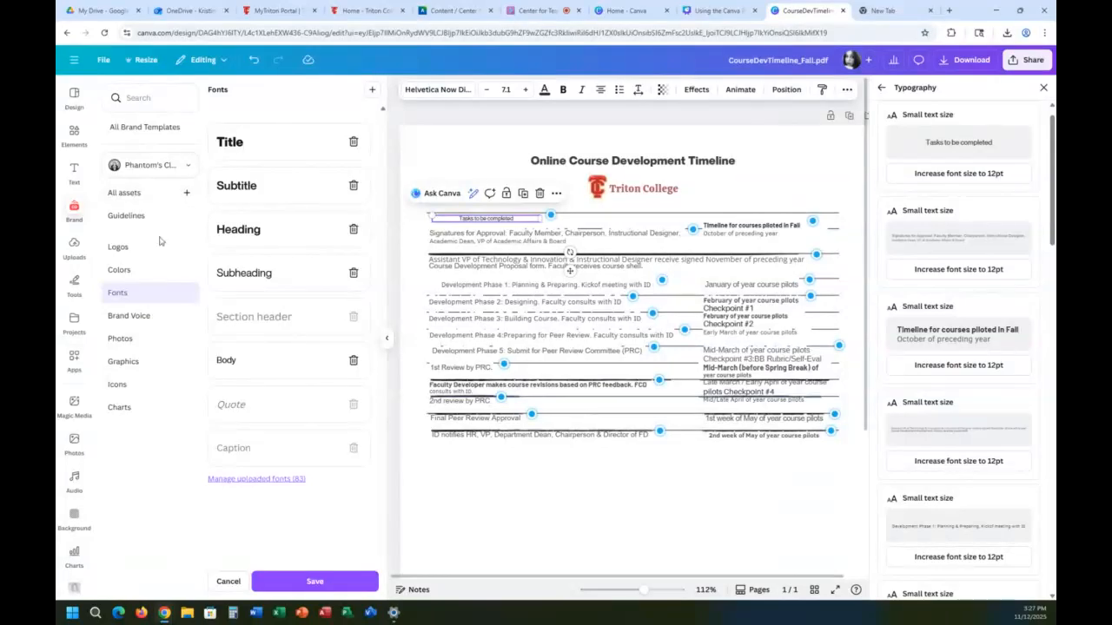
left_click(243, 147)
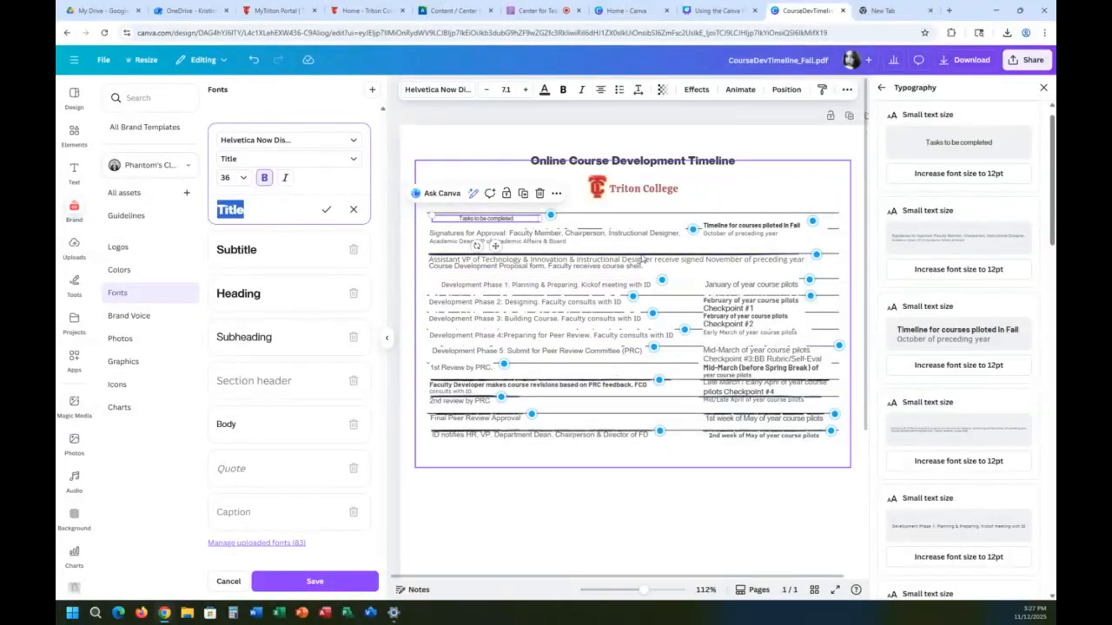
Step: Move the "Assistant VP of Technology" text down, and shift the timeline's background image down and slightly left
left_click_drag(643, 259, 641, 278)
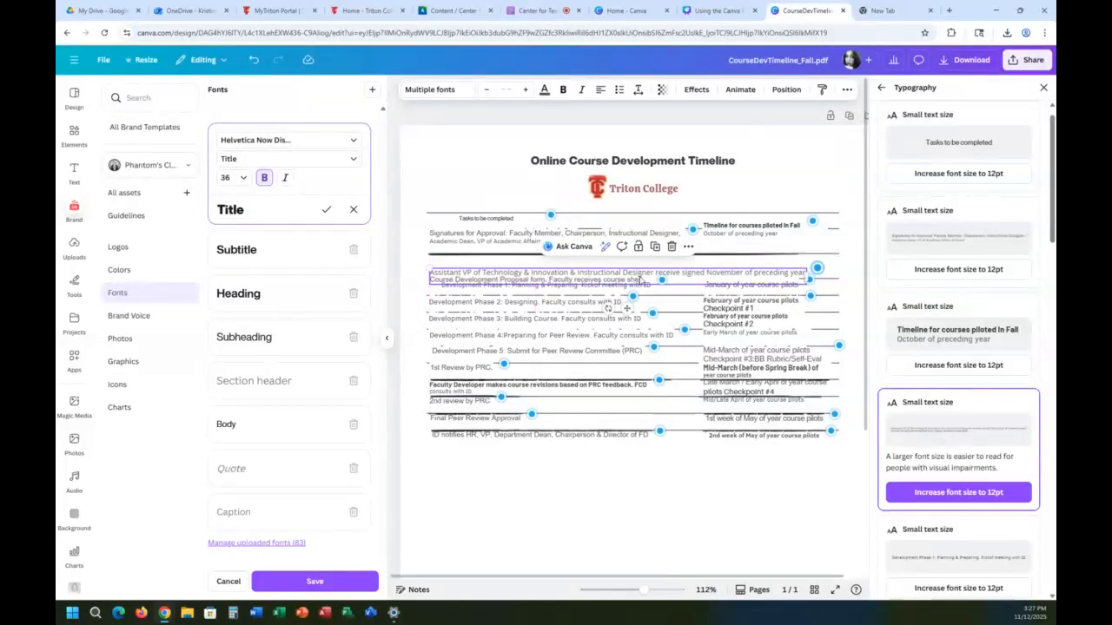
left_click(630, 261)
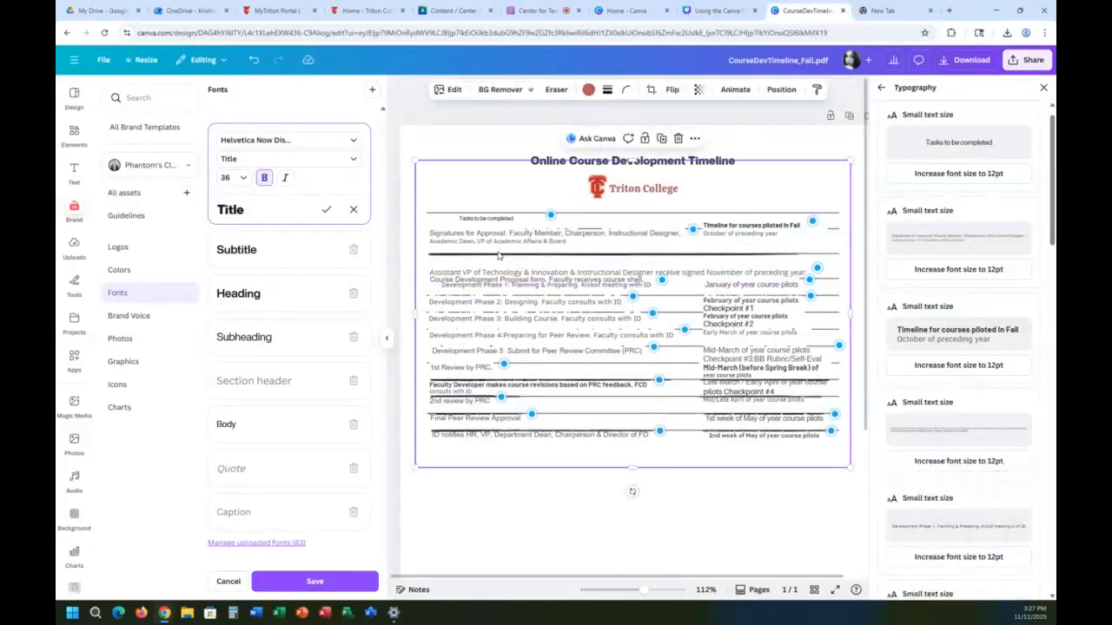
mouse_move(498, 254)
left_mouse_down()
mouse_move(486, 223)
mouse_move(460, 204)
mouse_move(502, 234)
mouse_move(493, 250)
mouse_move(503, 253)
mouse_move(443, 209)
mouse_move(465, 242)
mouse_move(417, 233)
mouse_move(433, 218)
mouse_move(485, 267)
mouse_move(479, 237)
mouse_move(499, 258)
left_mouse_up()
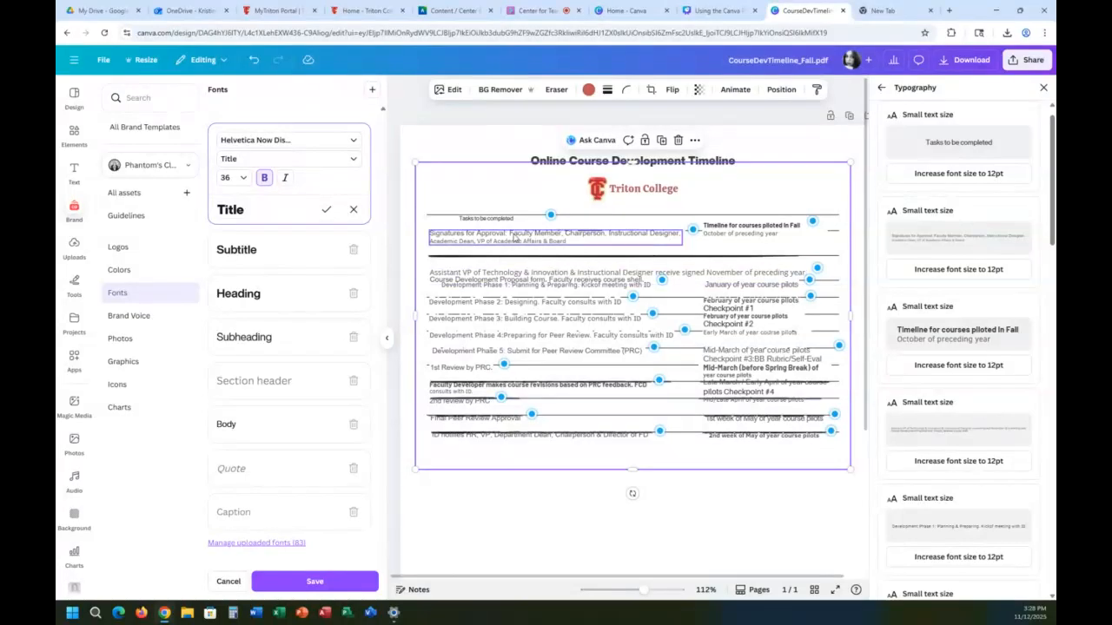
mouse_move(495, 192)
left_mouse_down()
mouse_move(519, 303)
mouse_move(487, 268)
mouse_move(468, 161)
mouse_move(485, 201)
left_mouse_up()
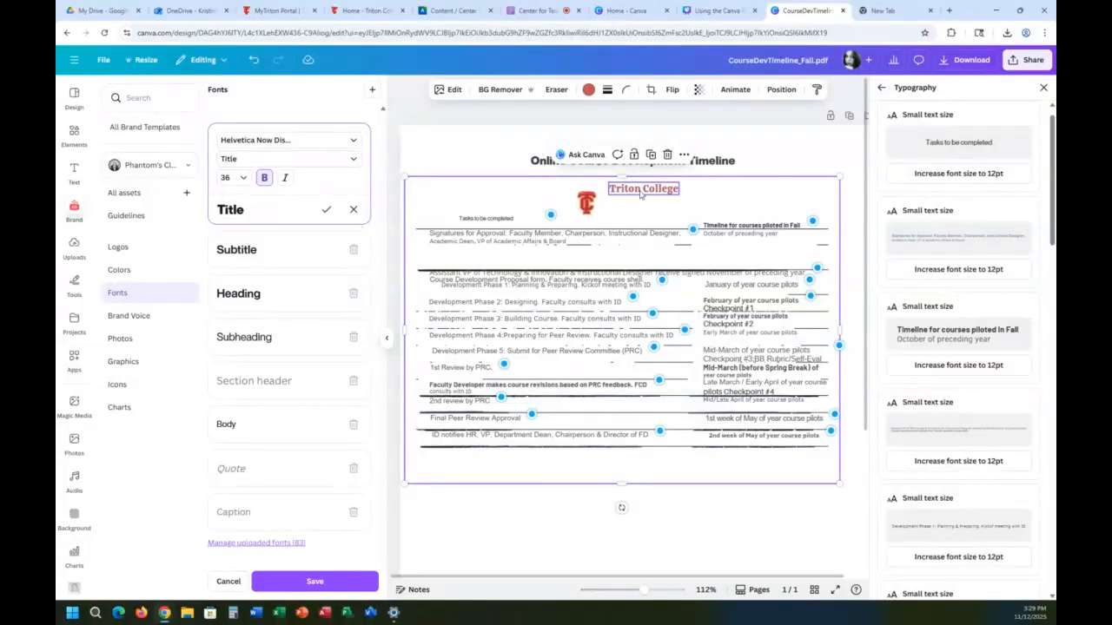
Step: Switch to the "Using the Canva" presentation and advance to the "Canva Accessibility" slide
left_click(201, 60)
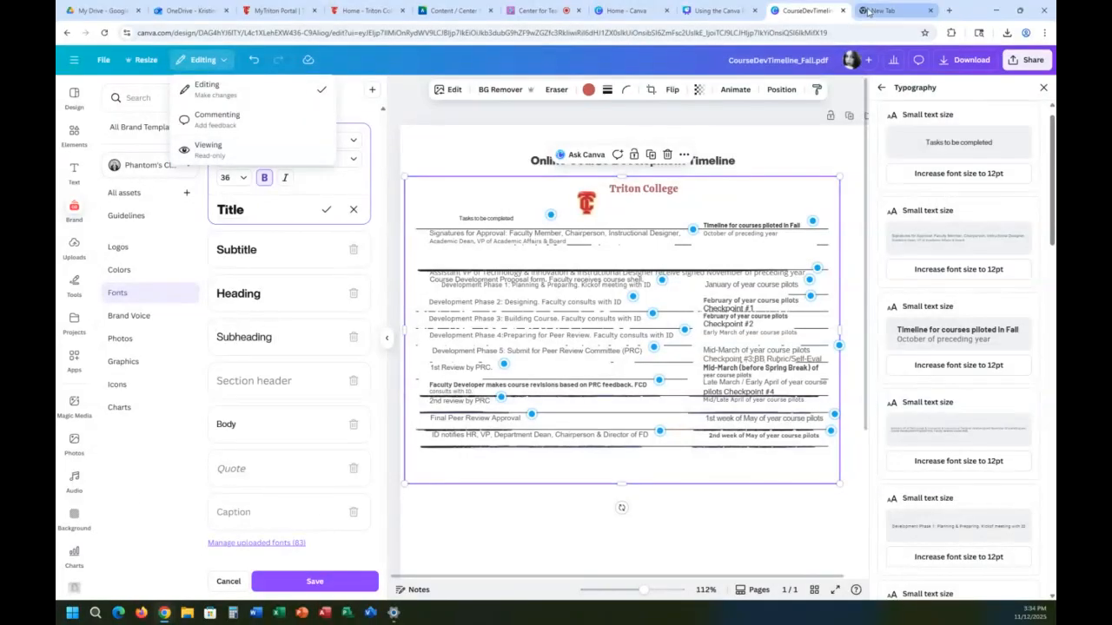
left_click(714, 10)
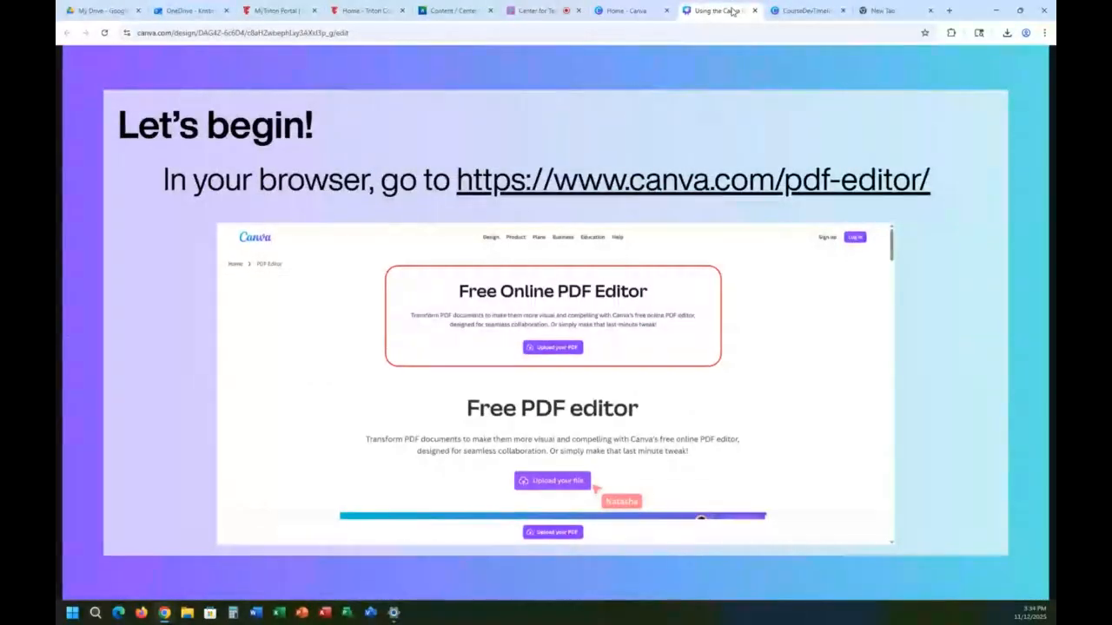
key("Right")
key("Right")
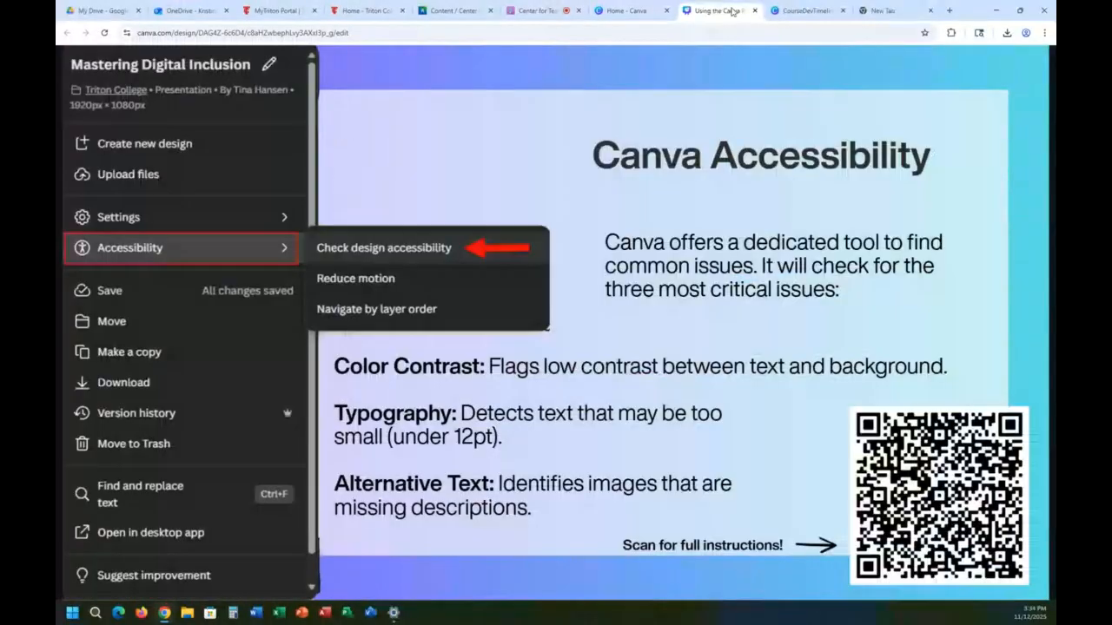
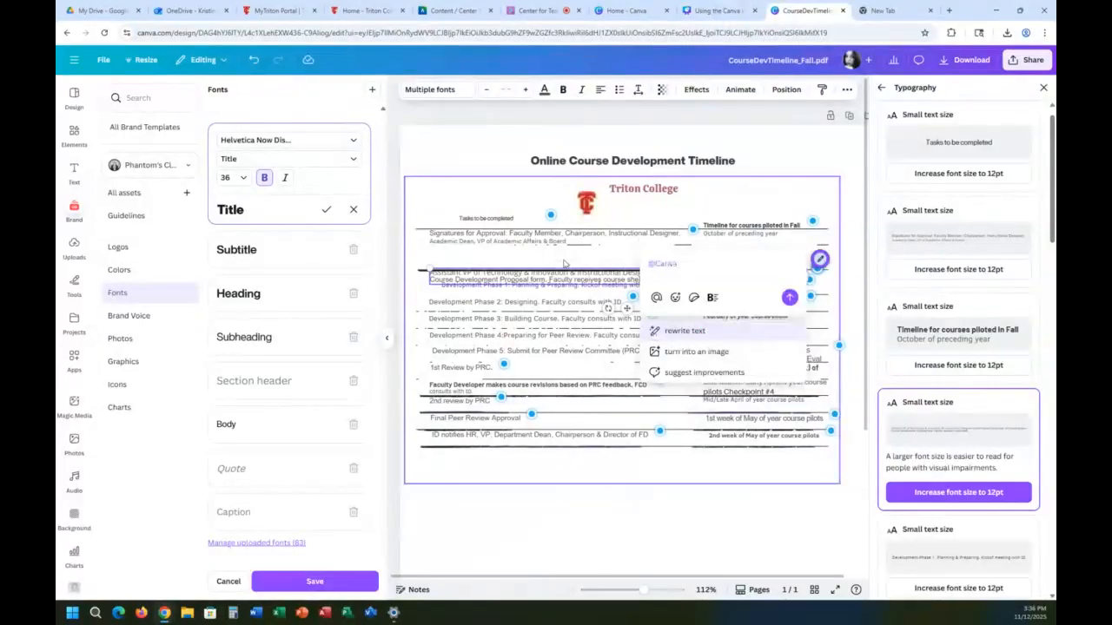
Step: Bring the timeline's background image to the front of all elements and send it to the back again
right_click(566, 262)
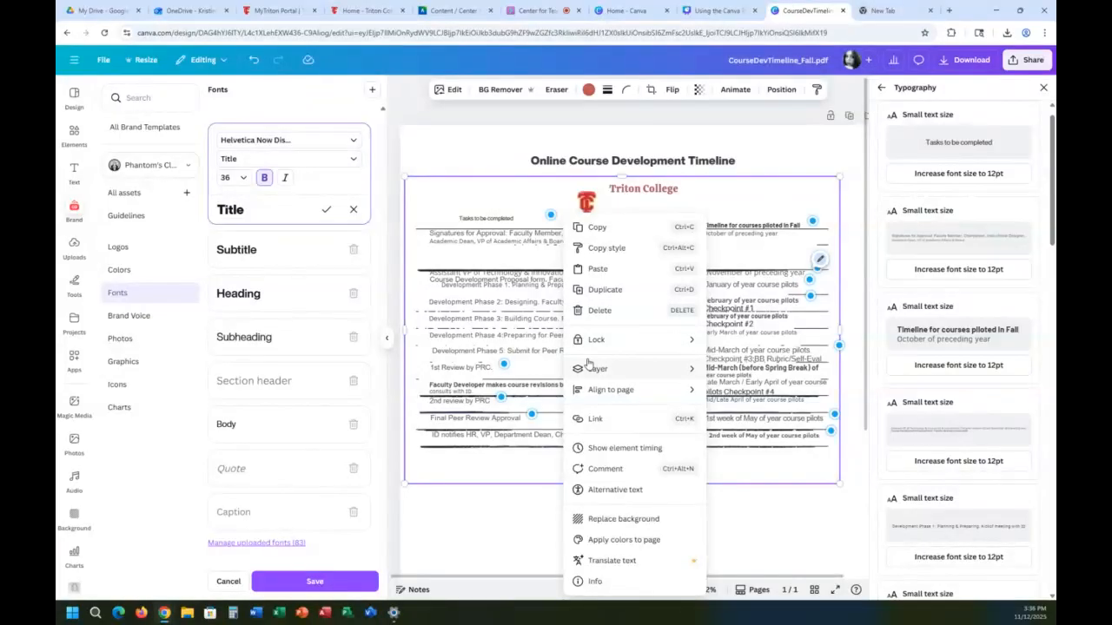
mouse_move(626, 370)
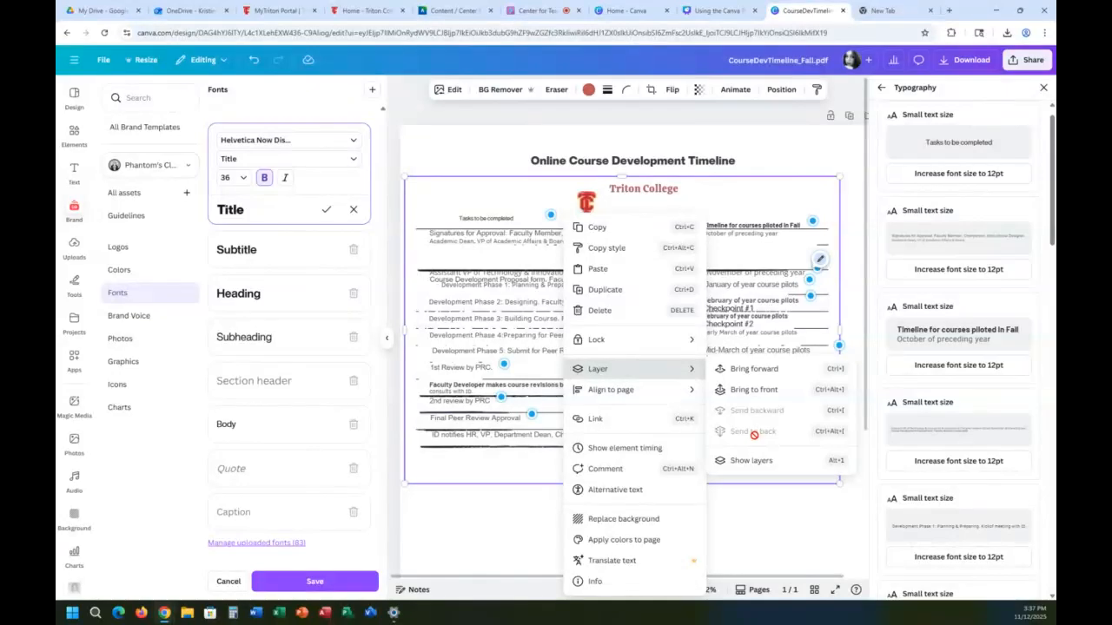
left_click(754, 390)
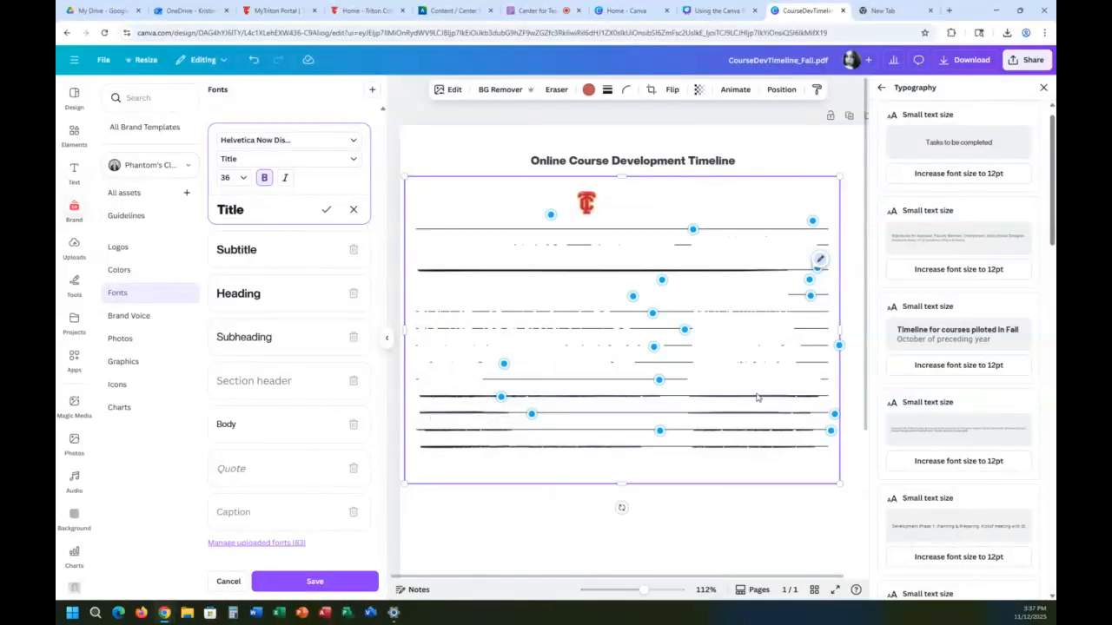
right_click(622, 369)
mouse_move(653, 368)
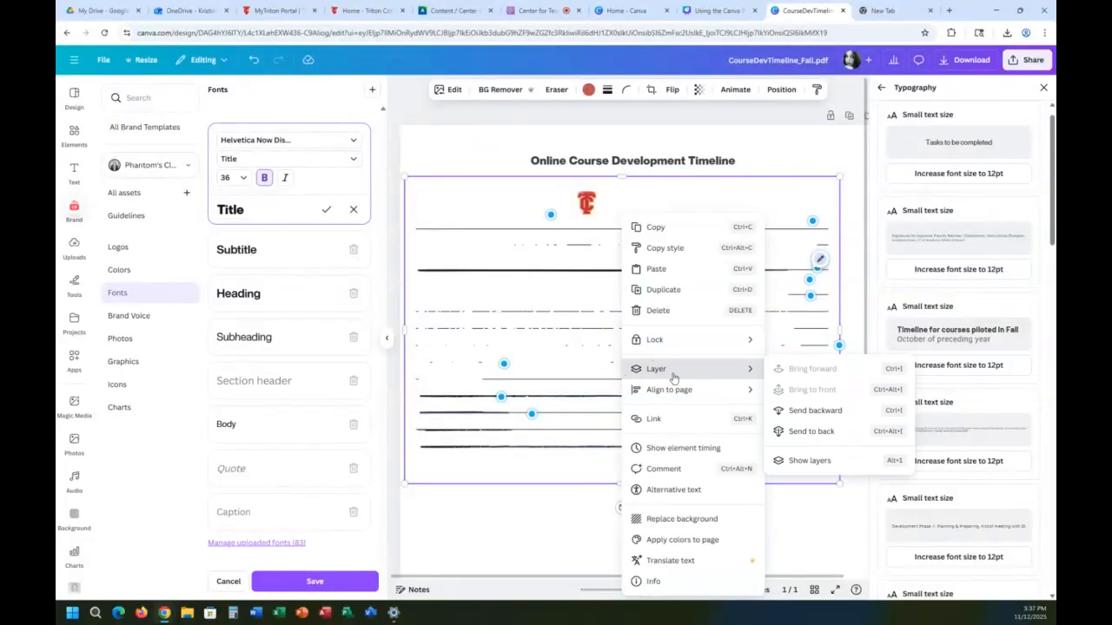
left_click(779, 430)
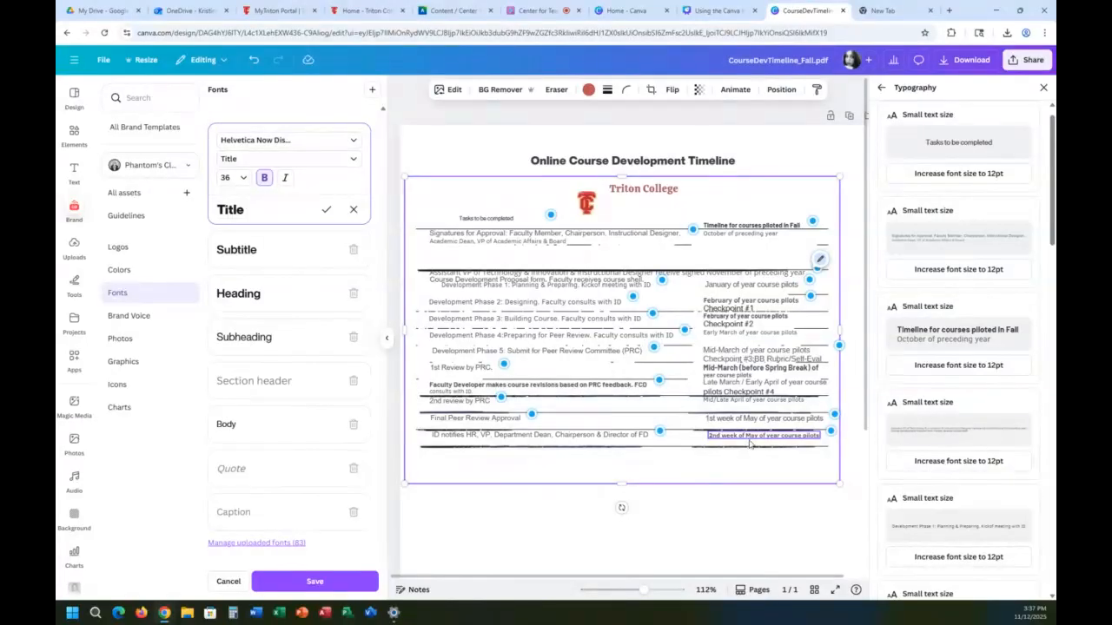
Step: Show the design's layers and select the "Faculty Developer makes course revisions based on PRC feedback" text layer
right_click(598, 367)
mouse_move(653, 374)
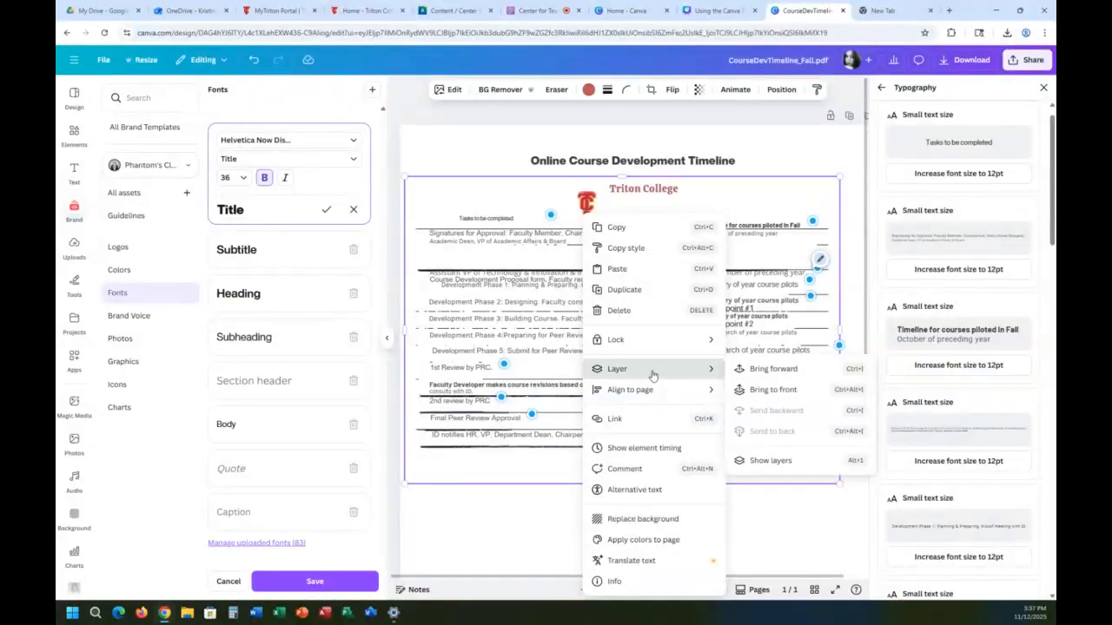
left_click(787, 466)
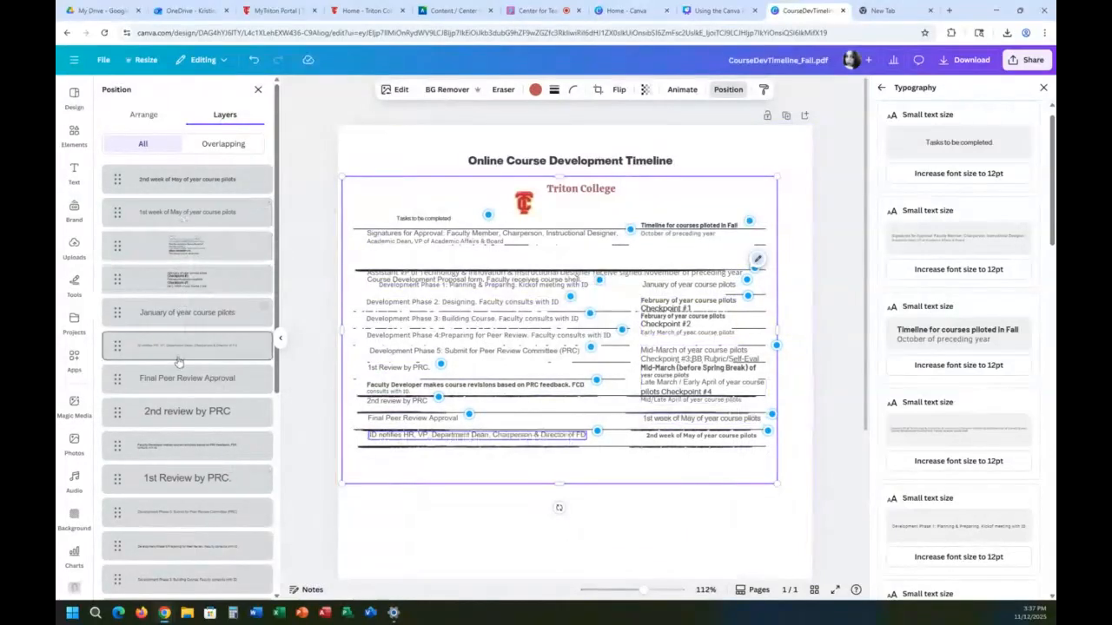
mouse_move(197, 450)
left_mouse_down()
mouse_move(187, 402)
mouse_move(198, 447)
left_mouse_up()
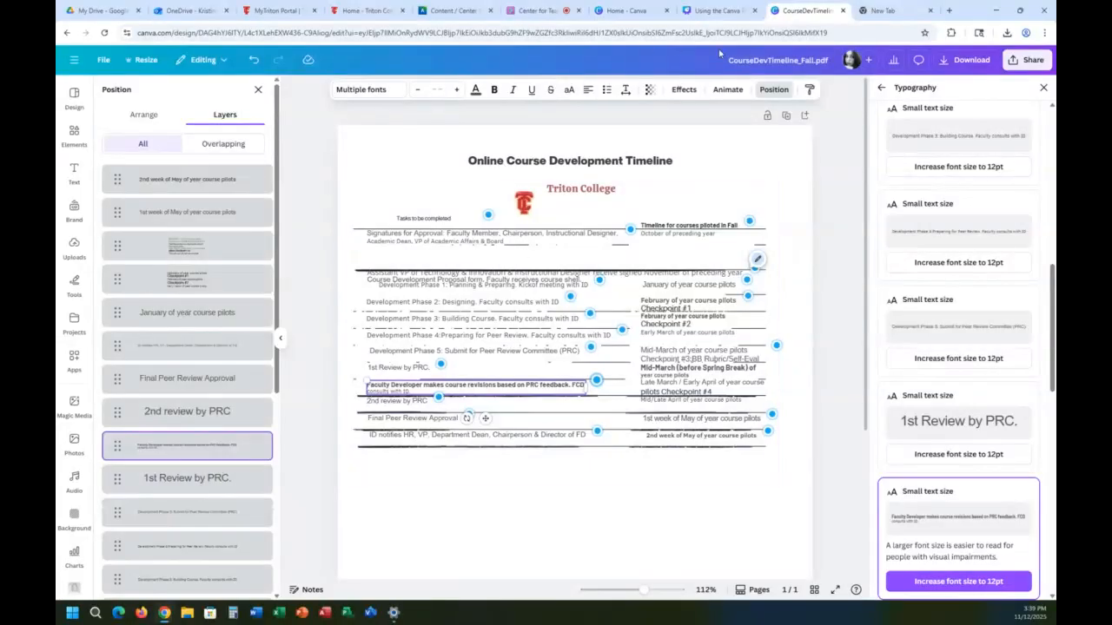
Step: Try the Hollow, Neon and Glitch text effects on the "Online Course Development Timeline" title and apply Outline
left_click(684, 90)
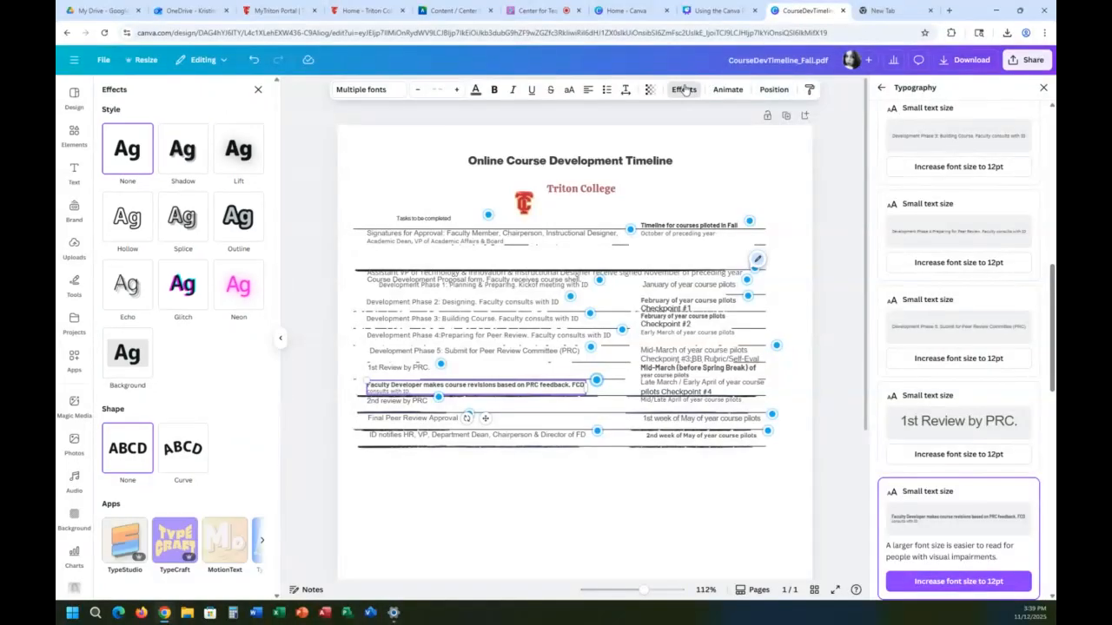
left_click(553, 164)
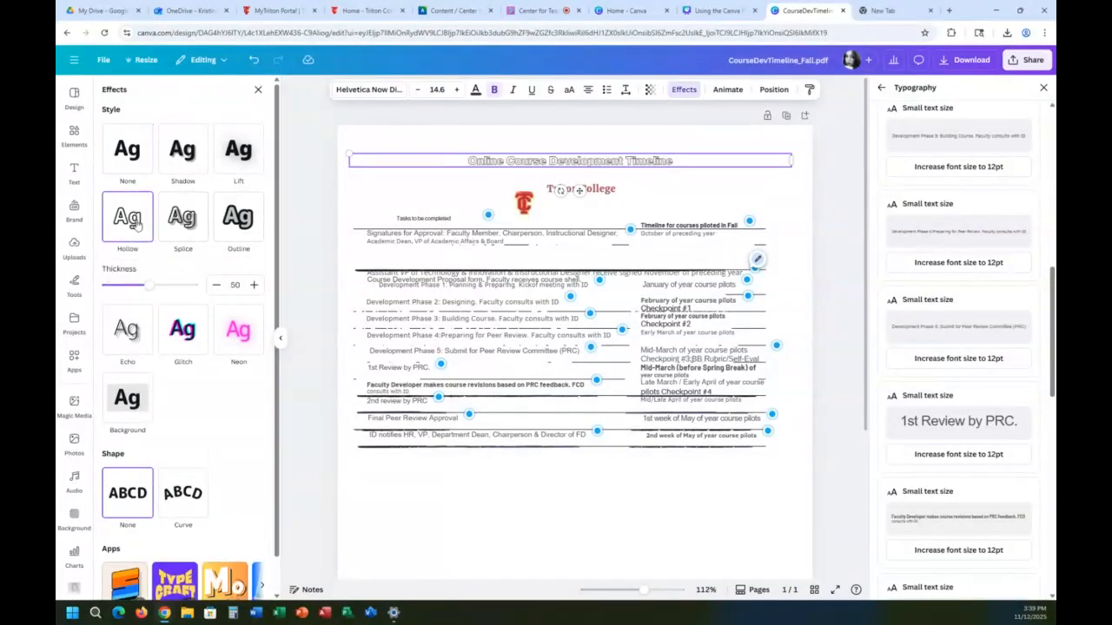
left_click(241, 295)
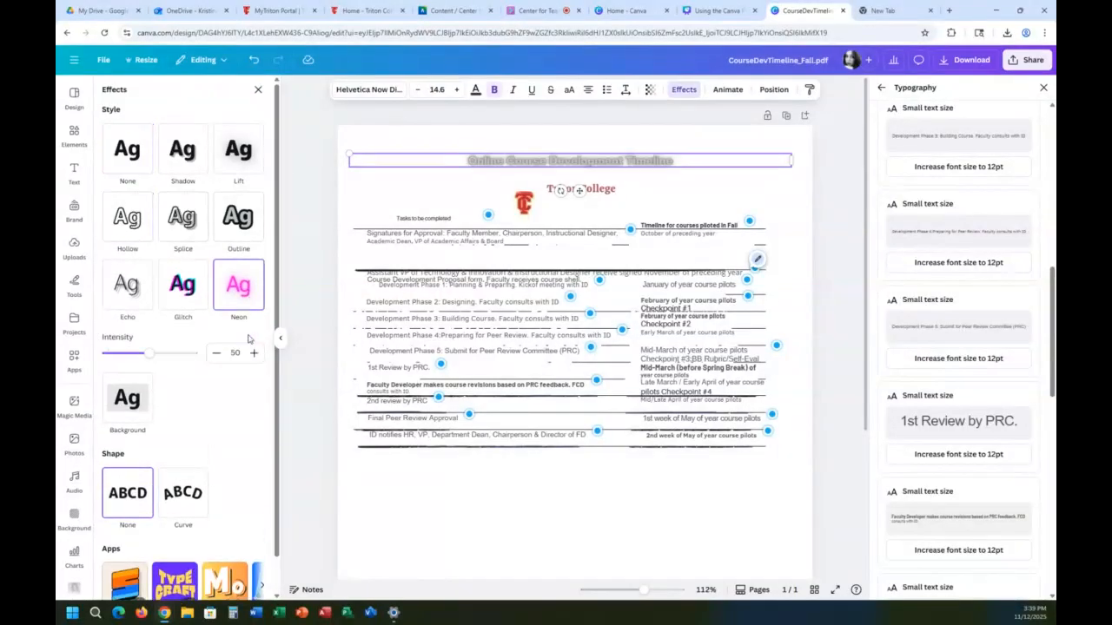
left_click(192, 297)
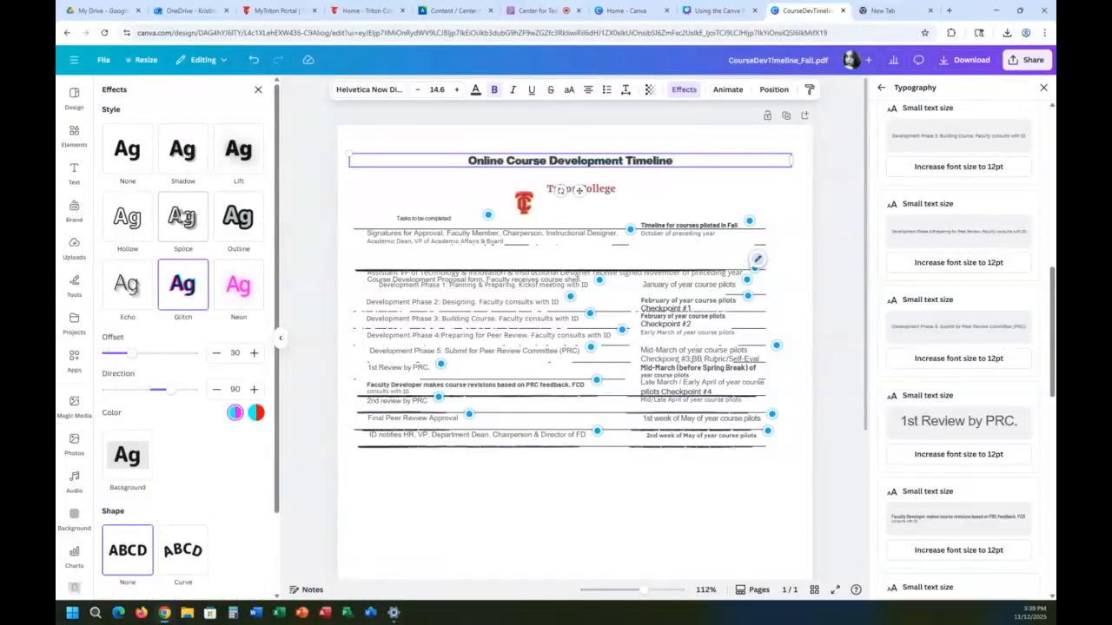
left_click(245, 216)
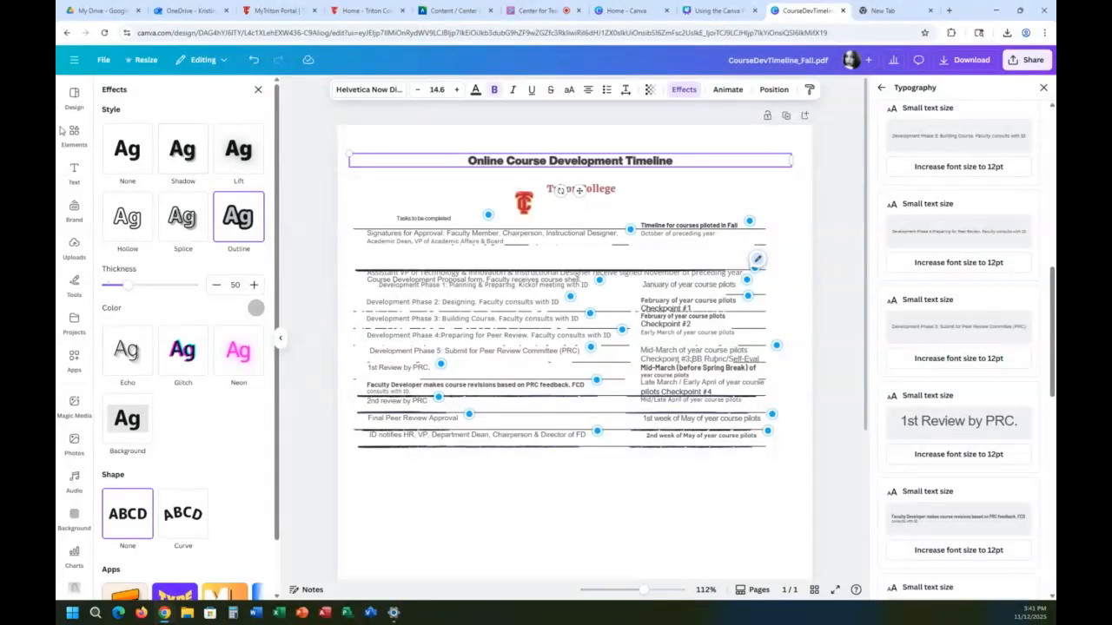
left_click(523, 509)
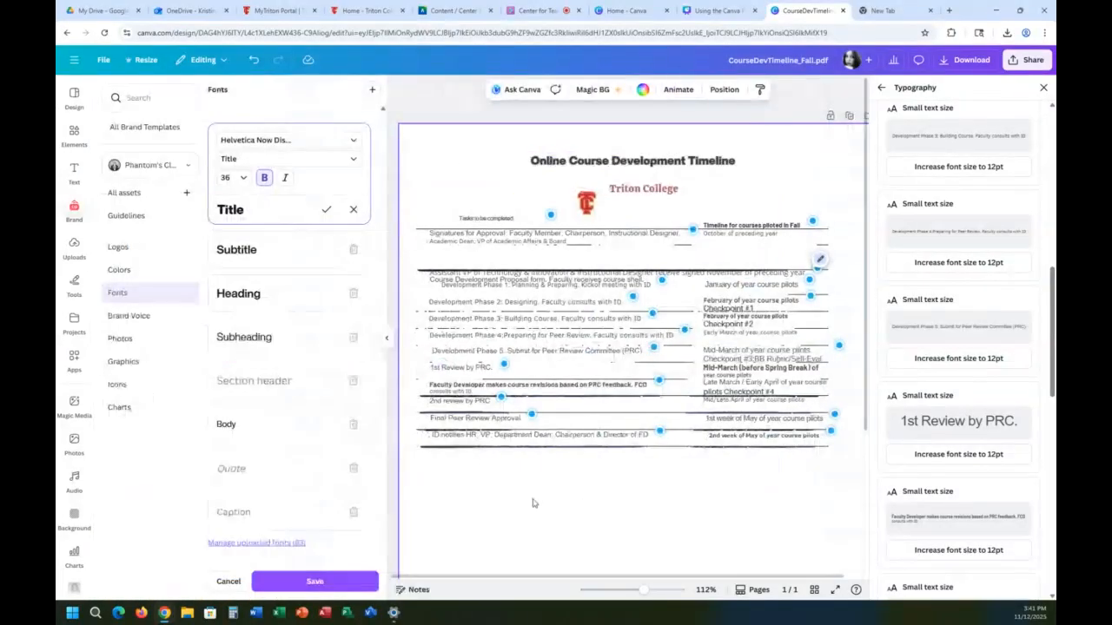
Step: Insert a purple three-column, four-row table with a shaded header row and place it in the blank area below the timeline
scroll(535, 504, "down", 3)
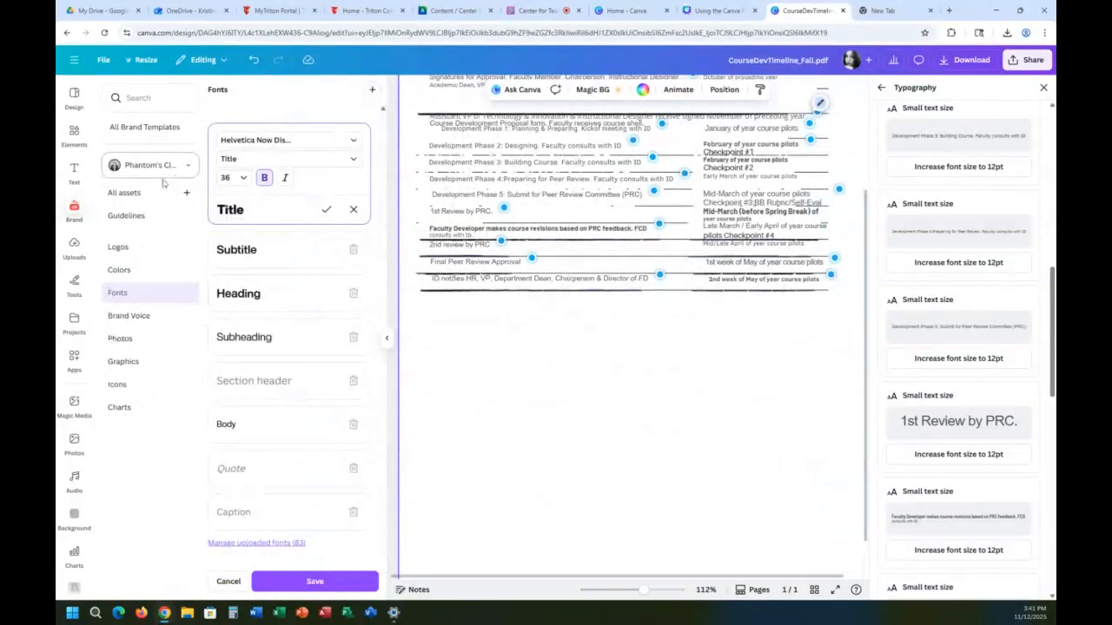
left_click(74, 135)
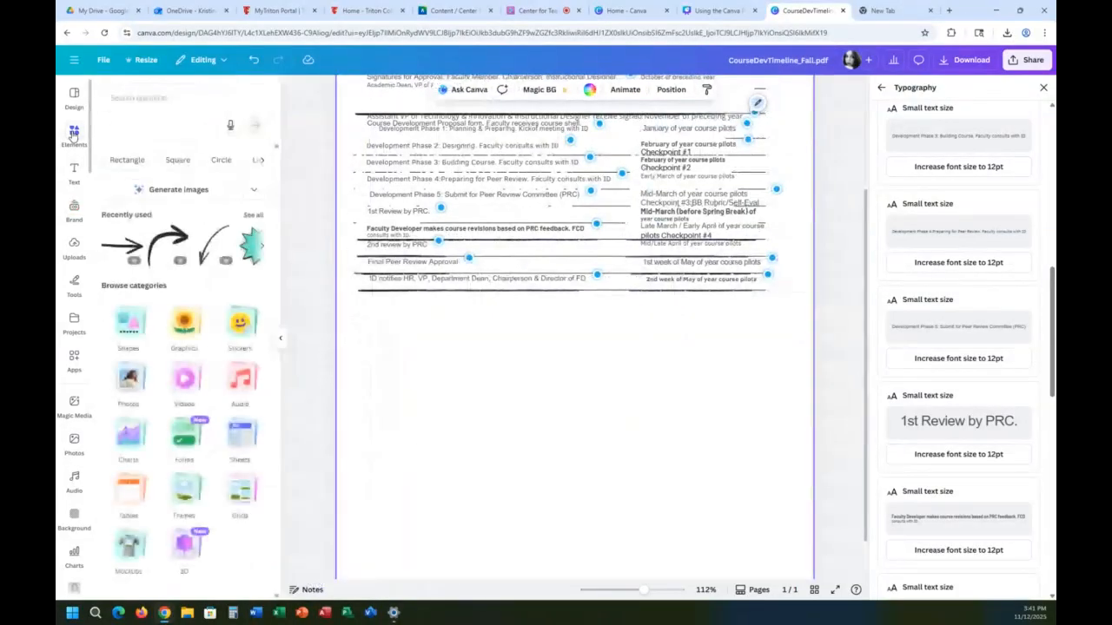
left_click(177, 103)
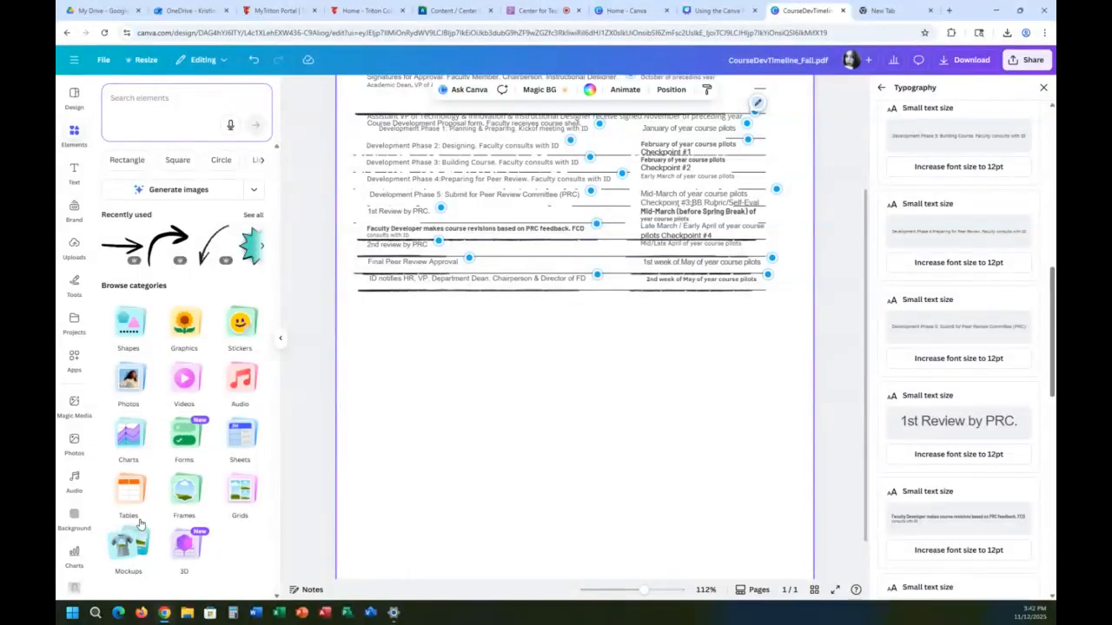
left_click(129, 491)
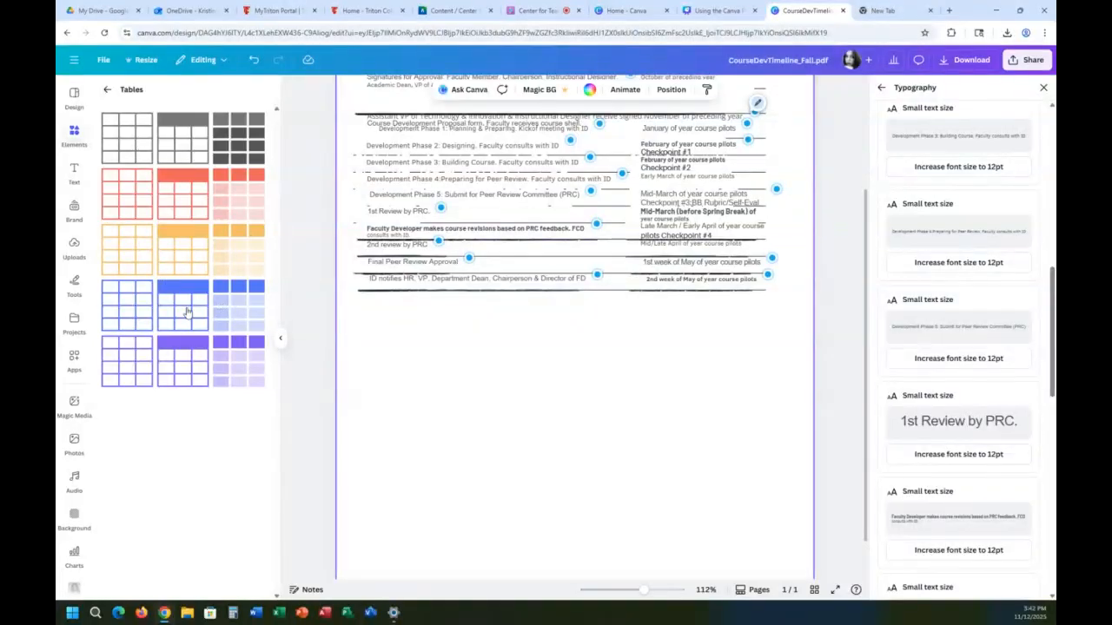
left_click(198, 365)
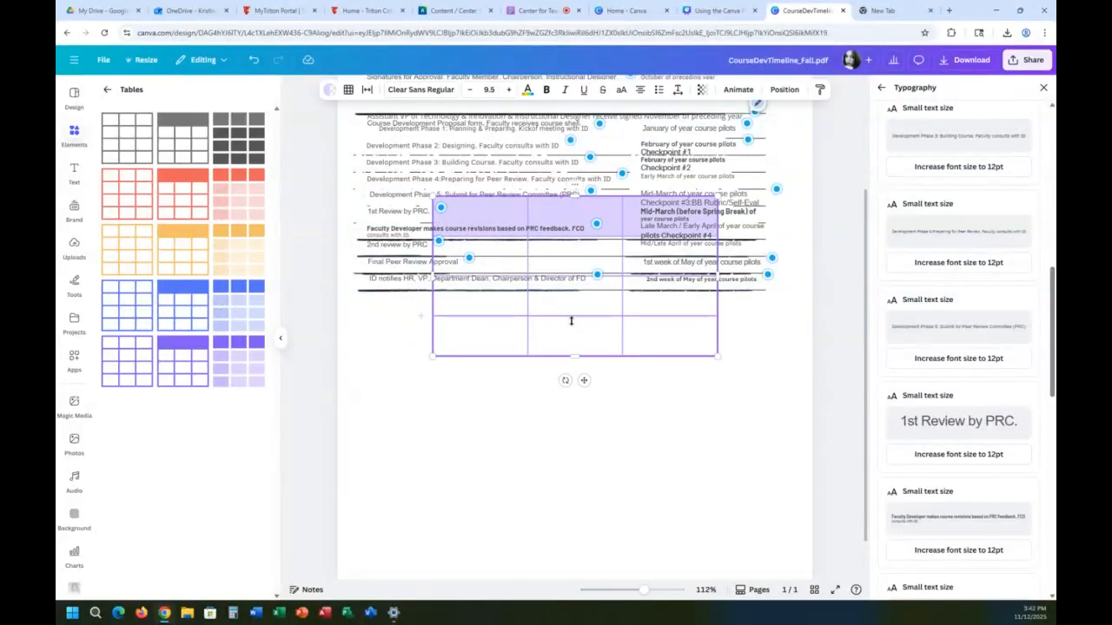
left_click_drag(584, 379, 580, 515)
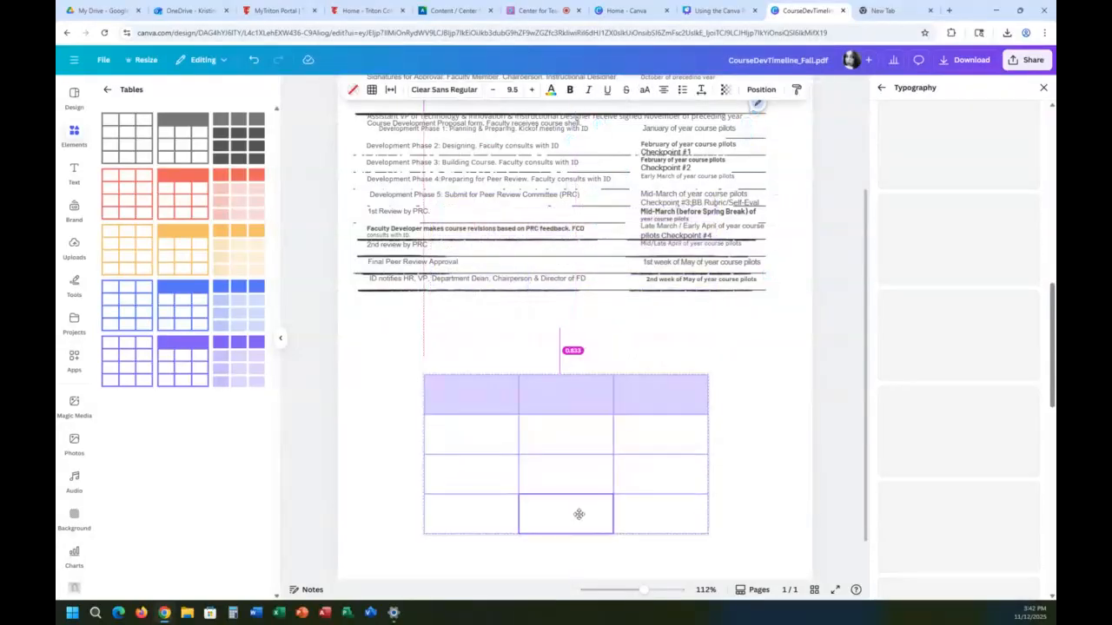
Step: Open the alternative text entry for the purple table
left_click(484, 391)
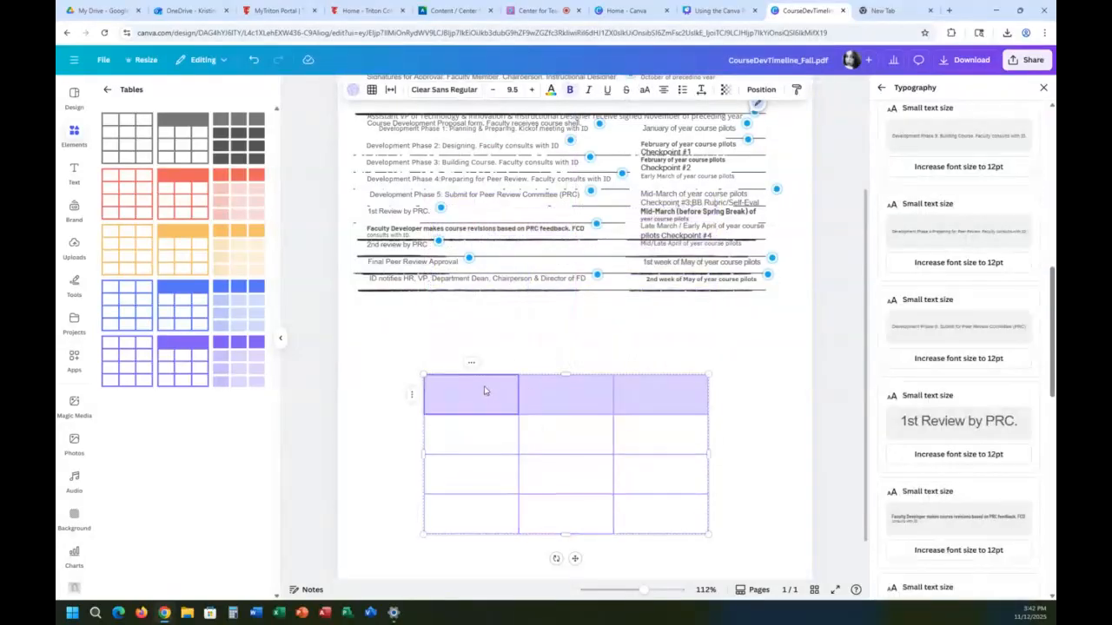
right_click(485, 391)
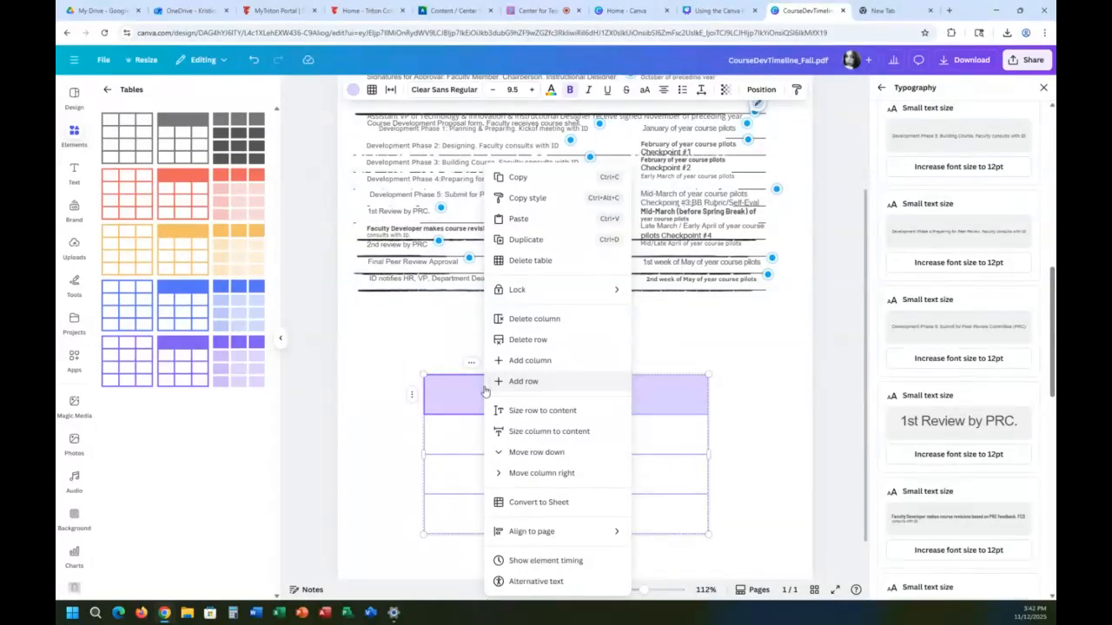
left_click(538, 582)
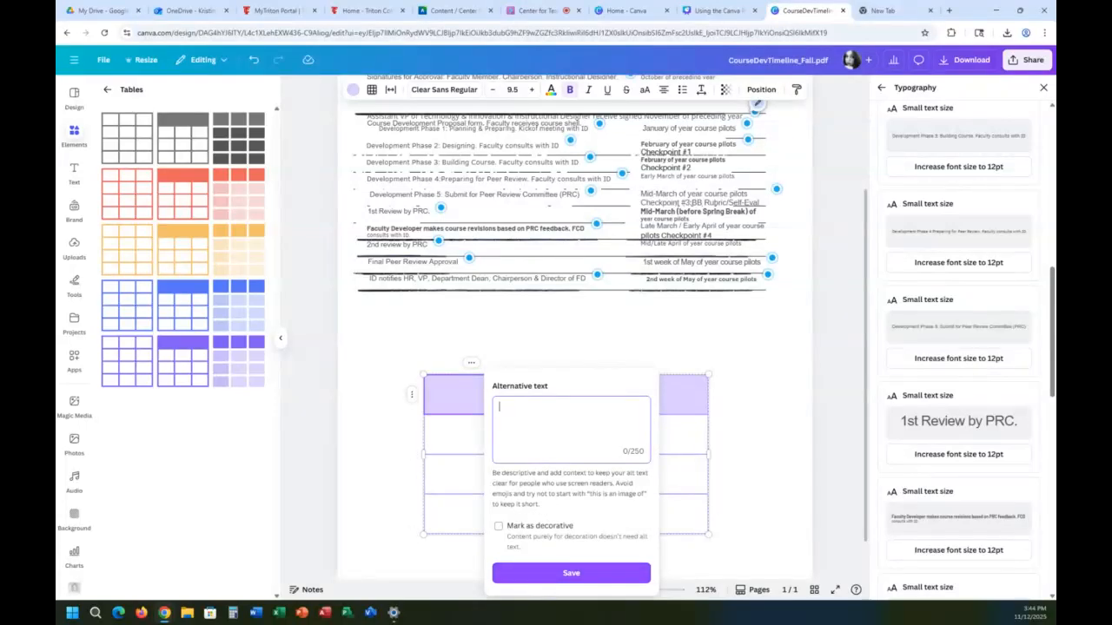
Step: Switch to the "Using the Canva" presentation, open the PDF converter link on the "Did you know?" slide, and view the page's document editing tools
left_click(730, 11)
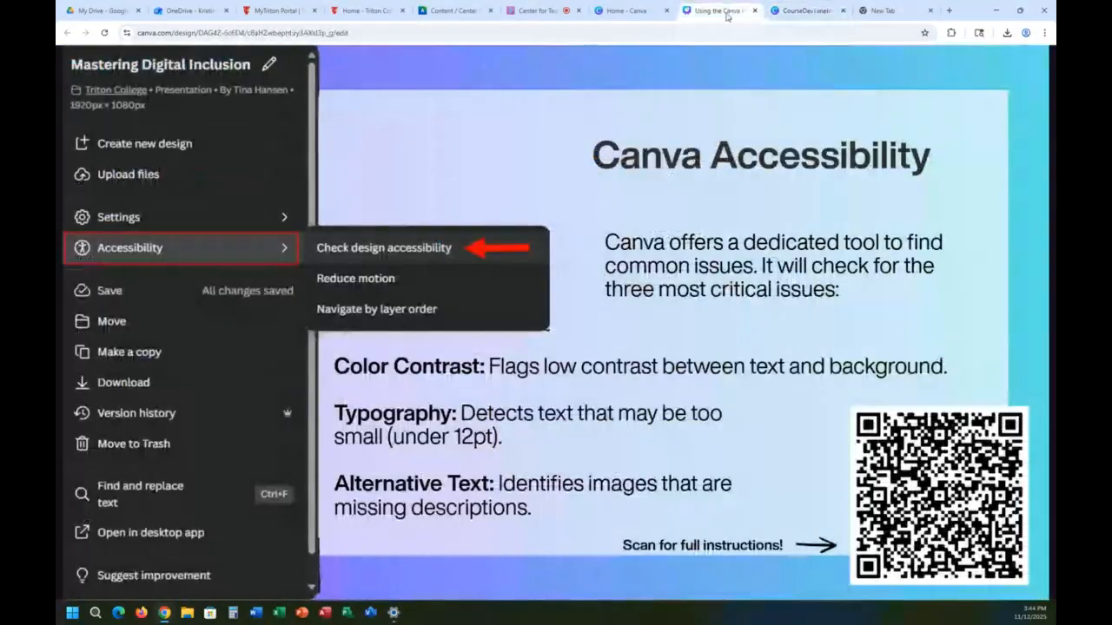
left_click(658, 211)
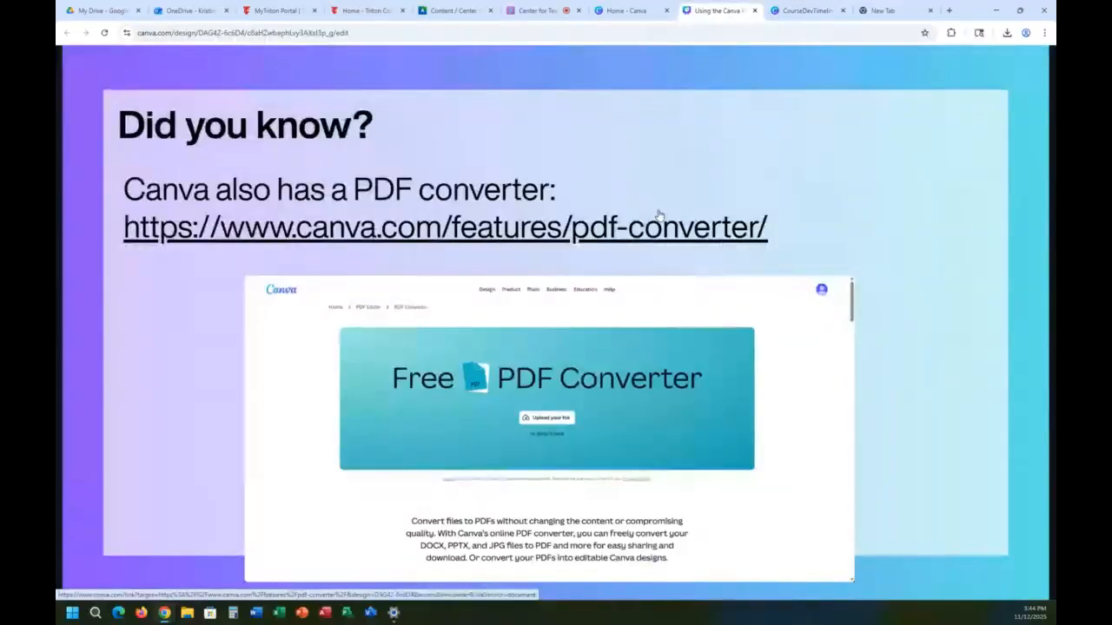
left_click(656, 228)
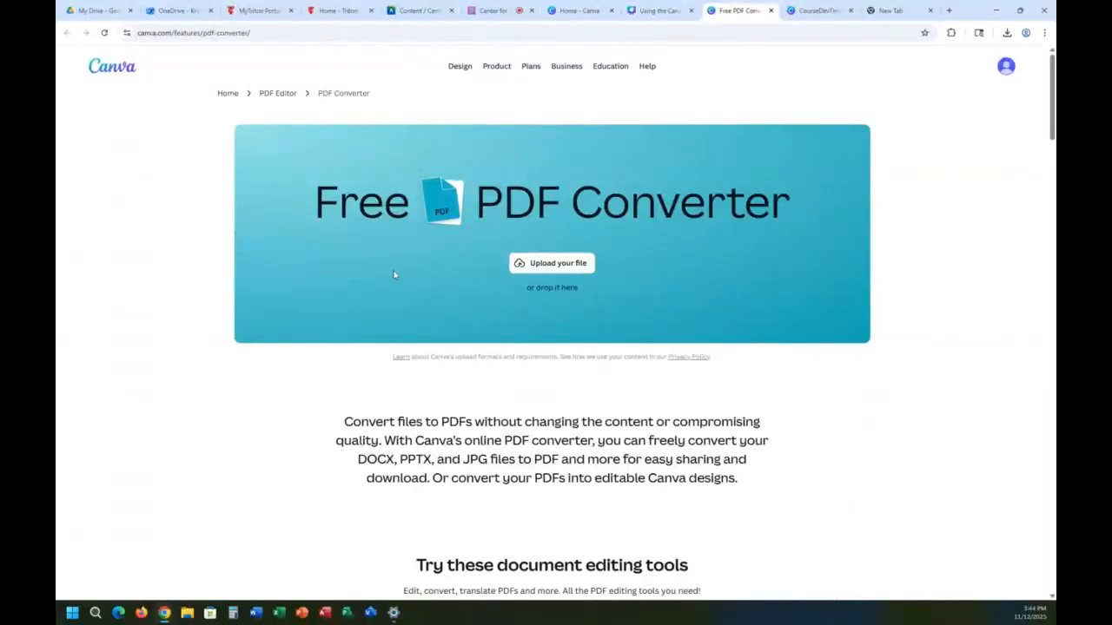
scroll(504, 397, "down", 4)
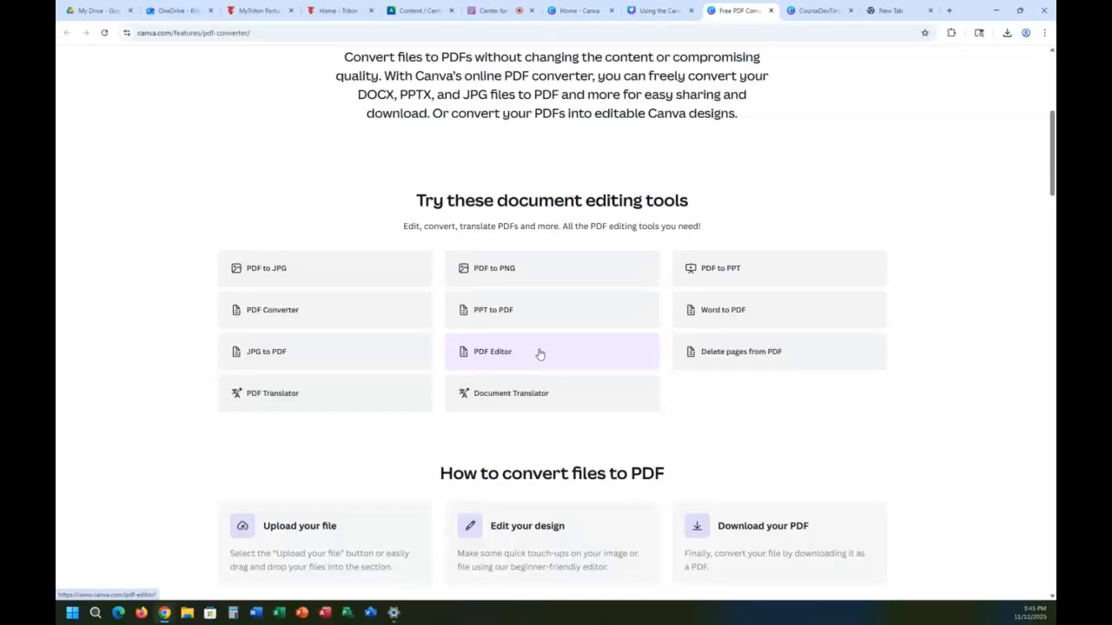
Step: Return to the "Using the Canva" presentation and advance to the "Resources" slide
left_click(653, 11)
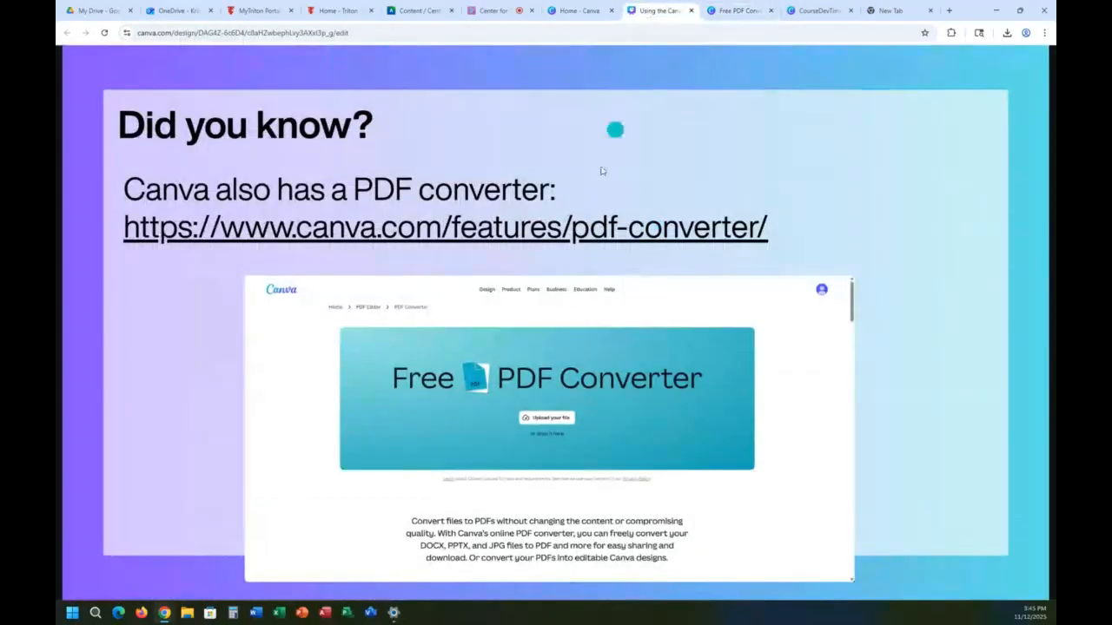
left_click(480, 472)
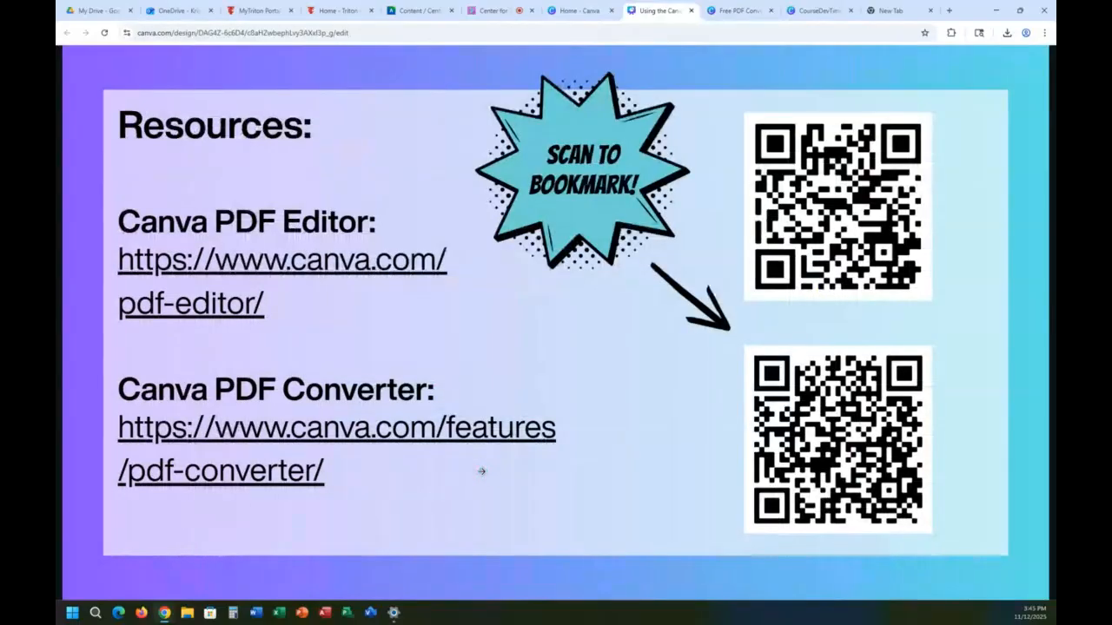